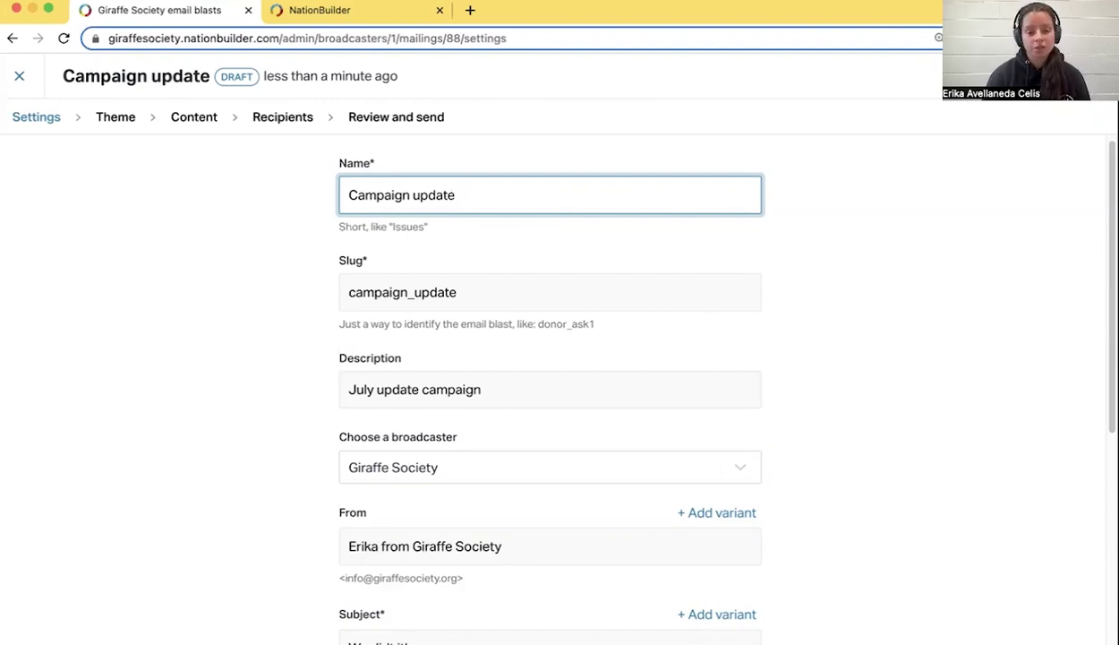
Review the Campaign update email blast's settings and continue to its theme selection
scroll(817, 238, "down", 3)
scroll(895, 179, "up", 3)
left_click(993, 76)
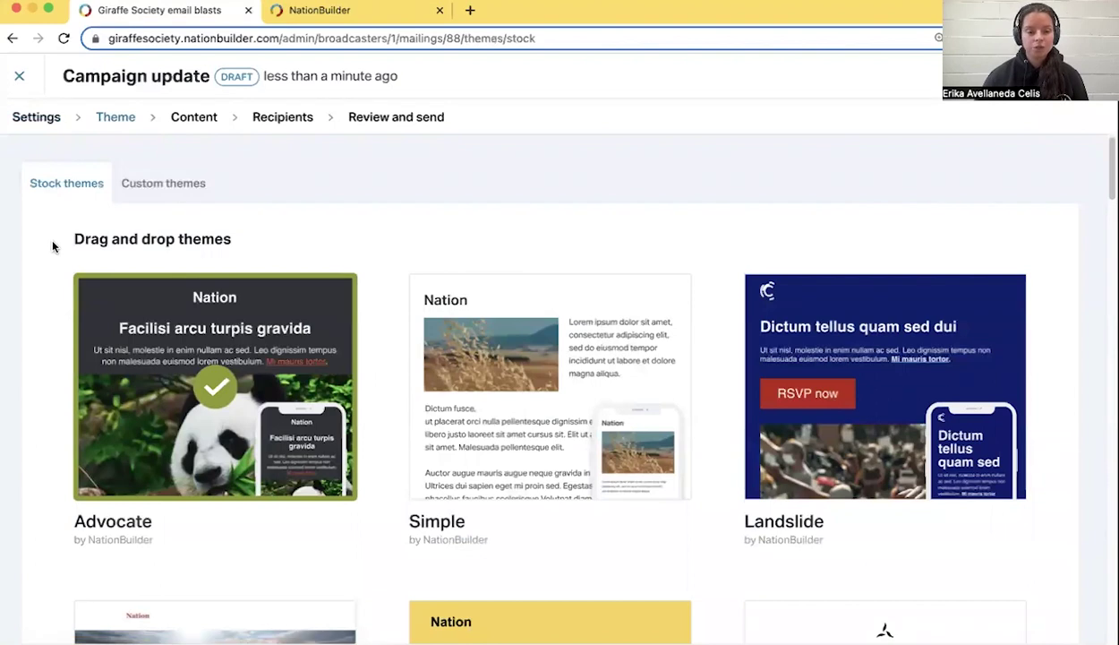
Browse the stock drag and drop themes available for the email blast
left_click_drag(54, 240, 245, 238)
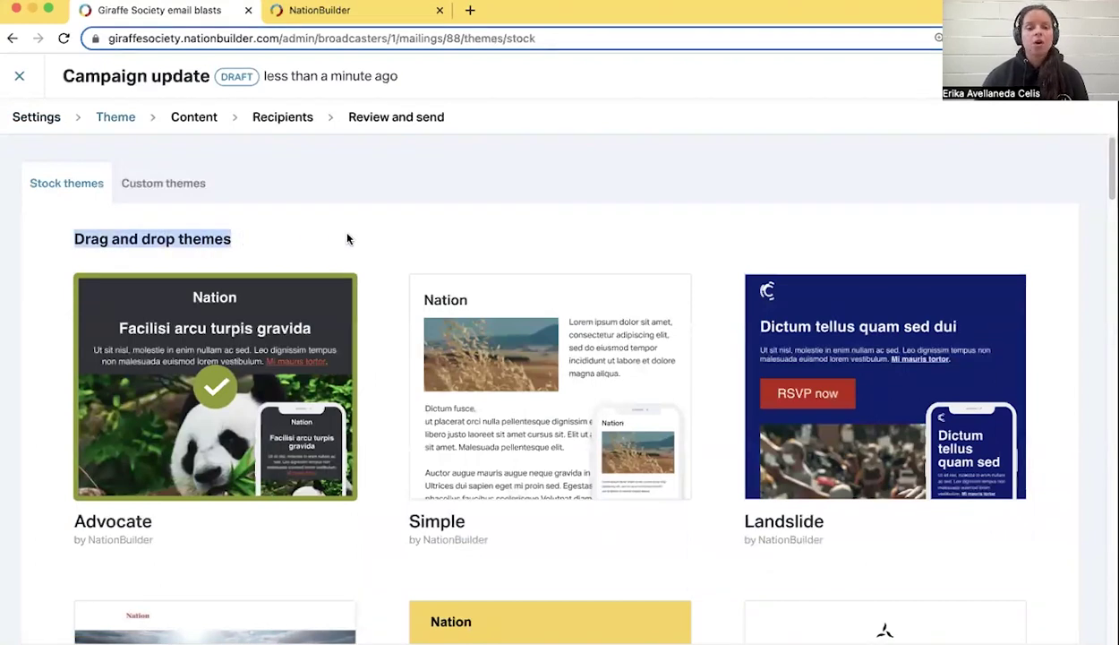
scroll(314, 308, "down", 5)
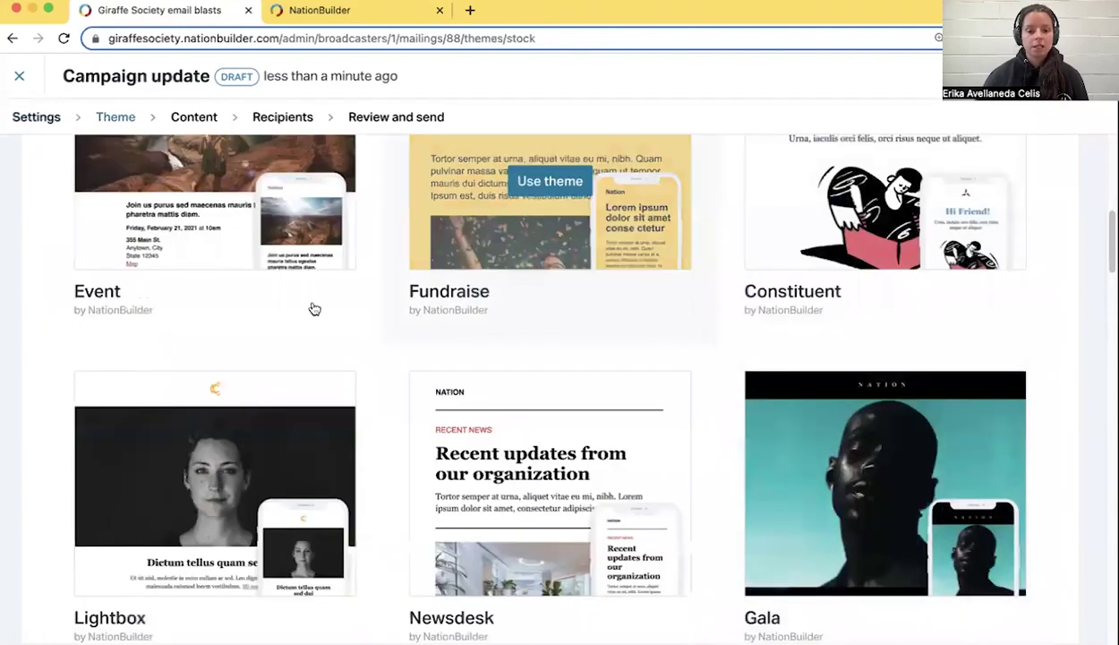
scroll(782, 497, "down", 4)
scroll(619, 505, "up", 3)
scroll(525, 481, "up", 5)
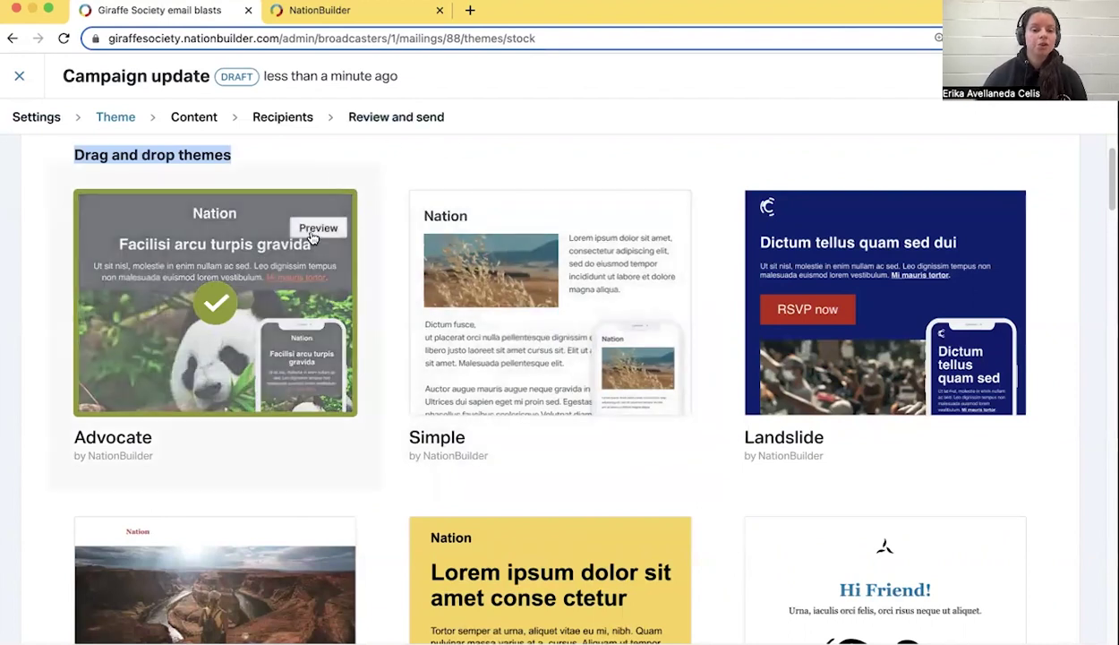
Preview the Advocate theme, look through its sample layout, and close the preview
left_click(315, 231)
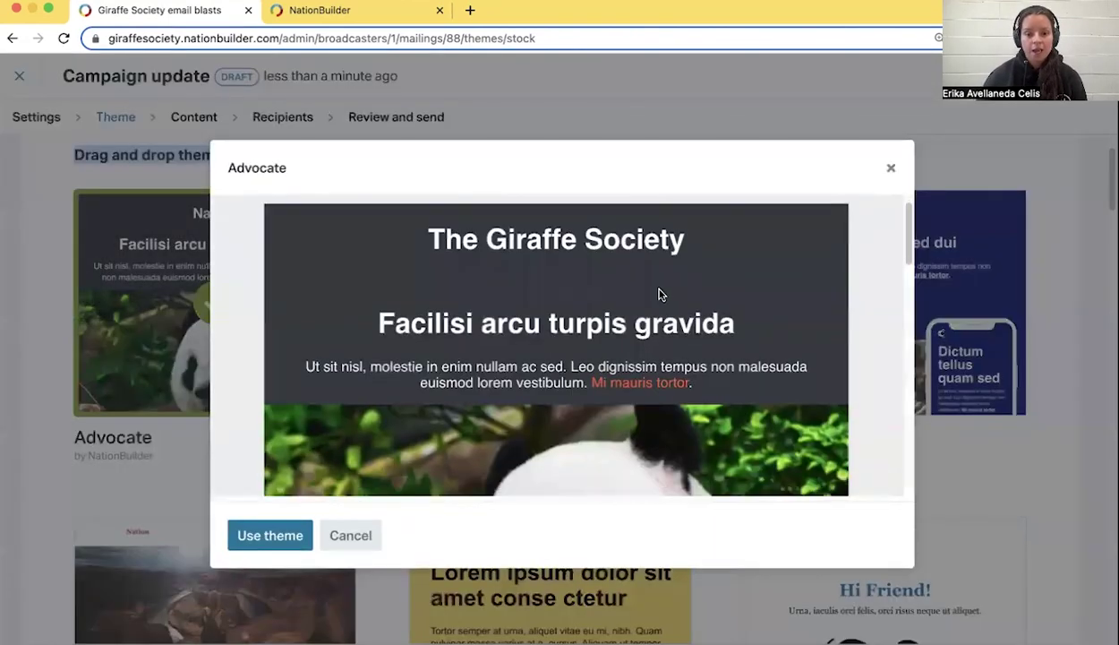
scroll(658, 294, "down", 10)
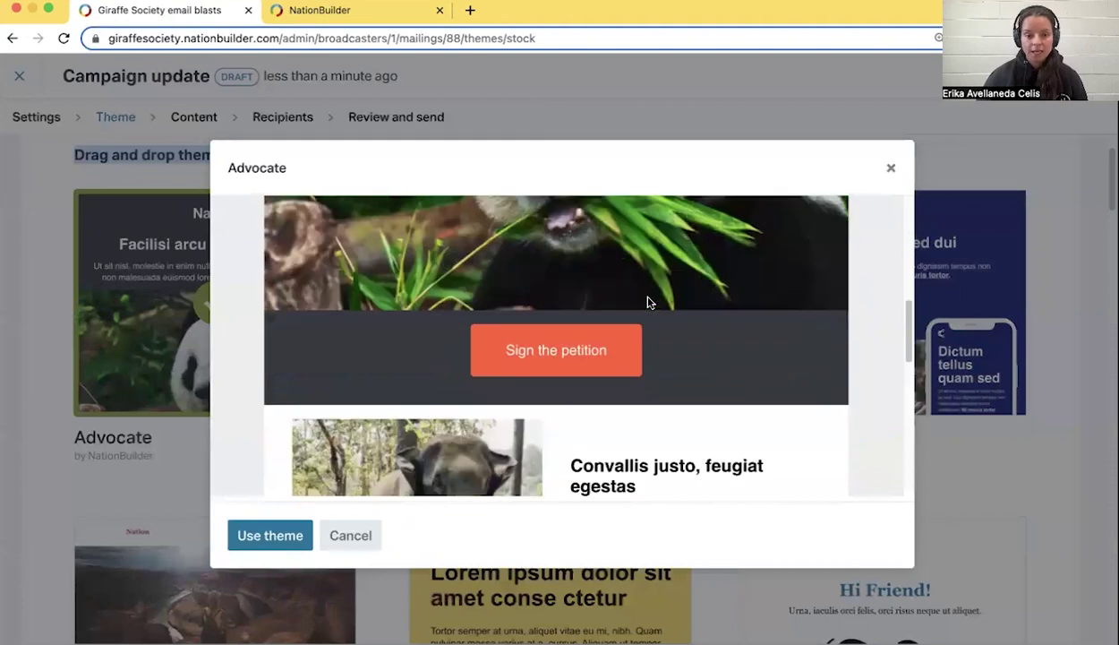
scroll(649, 302, "down", 3)
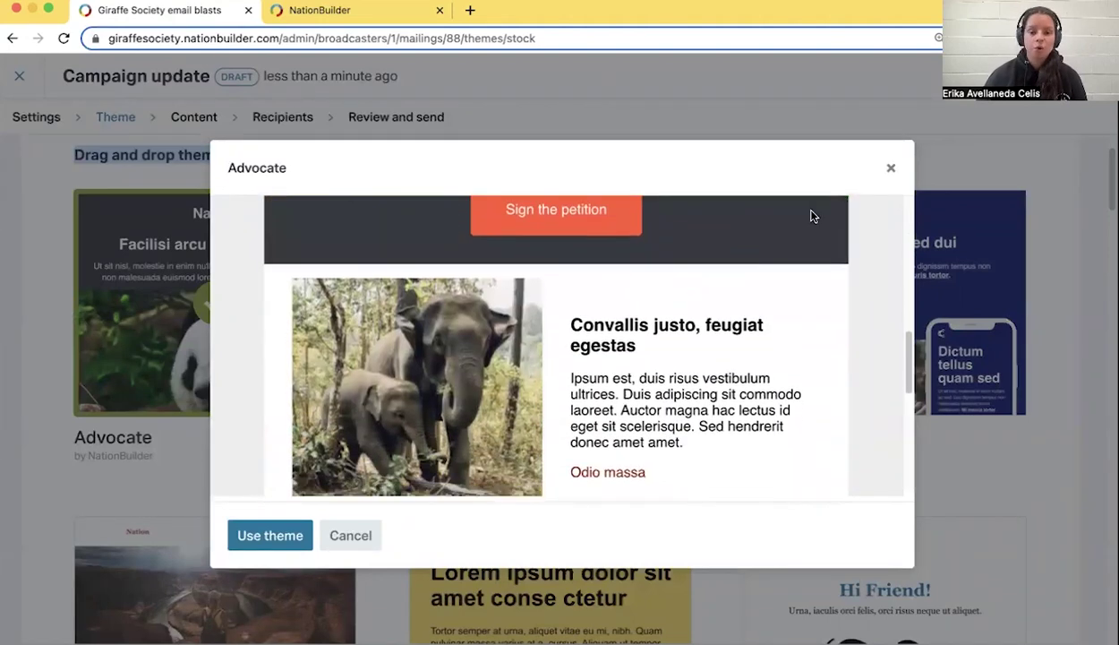
scroll(717, 320, "up", 8)
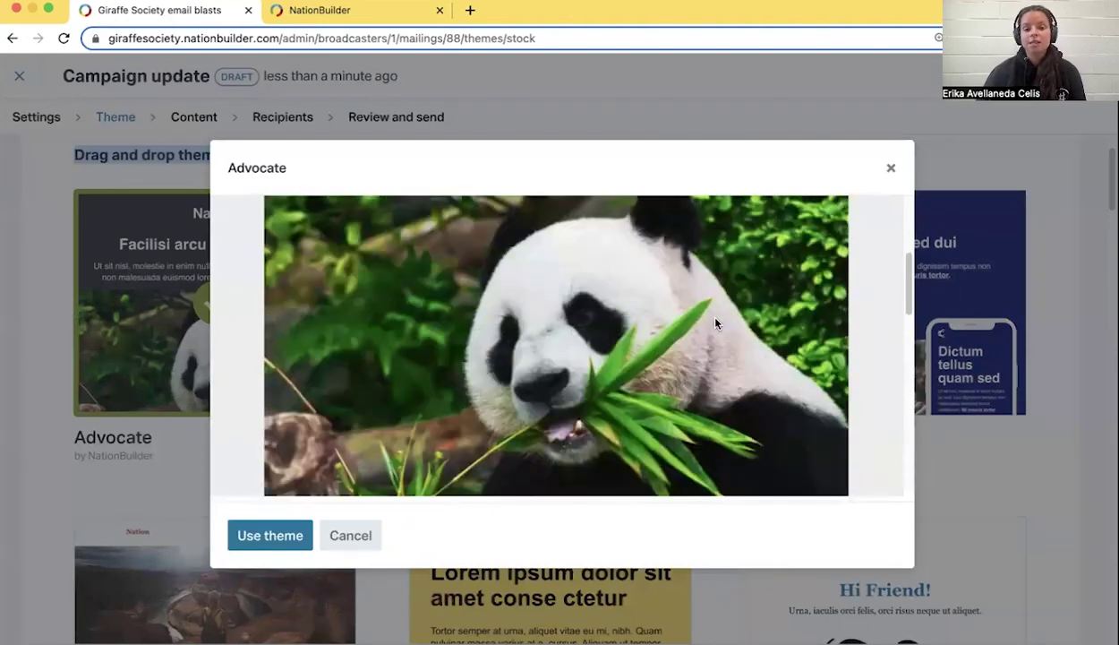
scroll(715, 321, "up", 3)
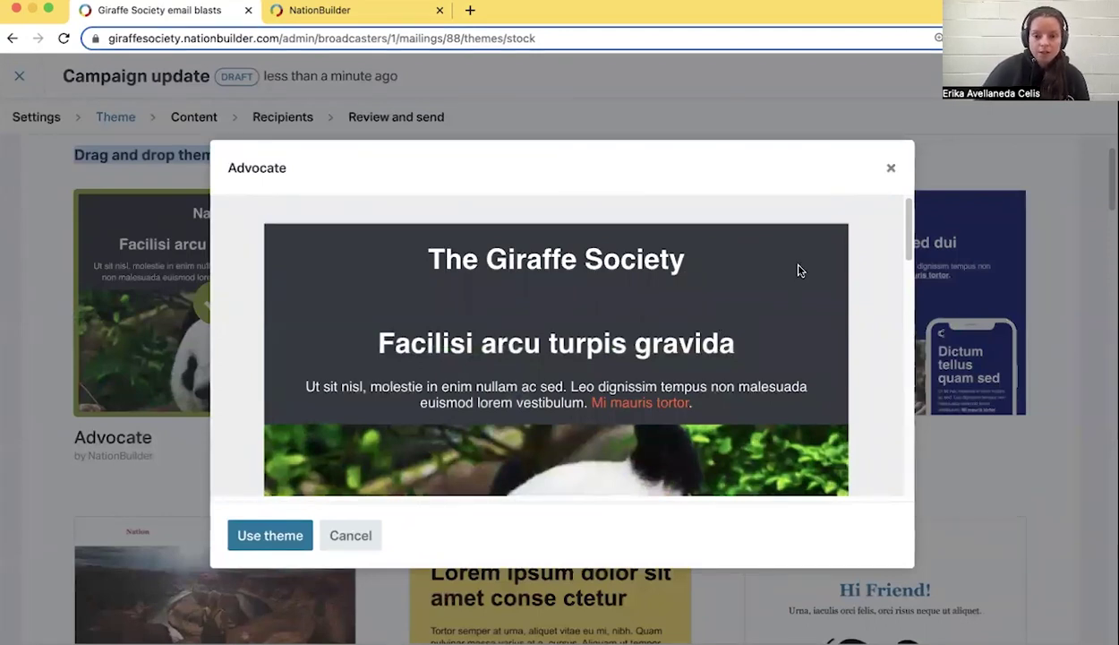
left_click(887, 171)
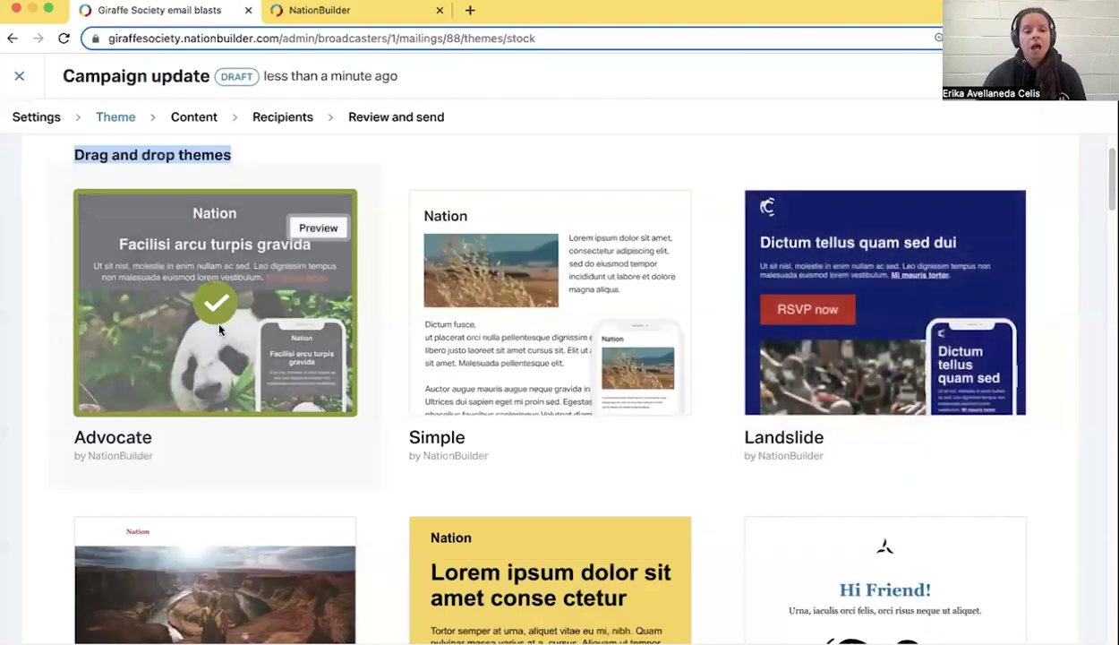
Open the email blast's content and look through the newsletter from the header to the image and text block below the Donate button
left_click(500, 264)
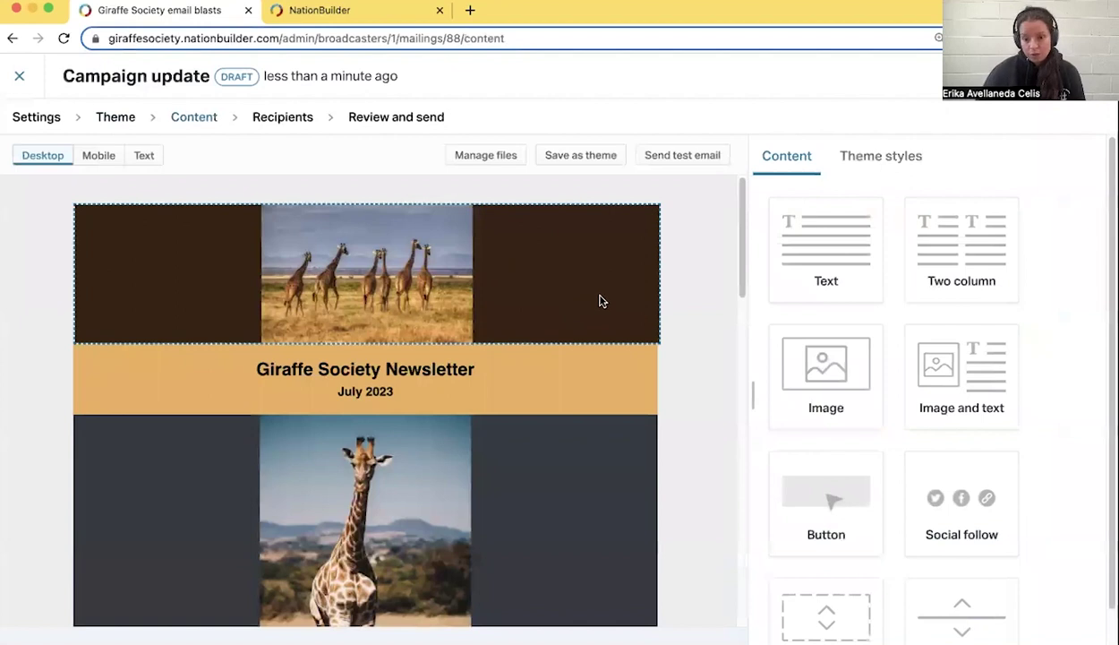
scroll(602, 307, "down", 3)
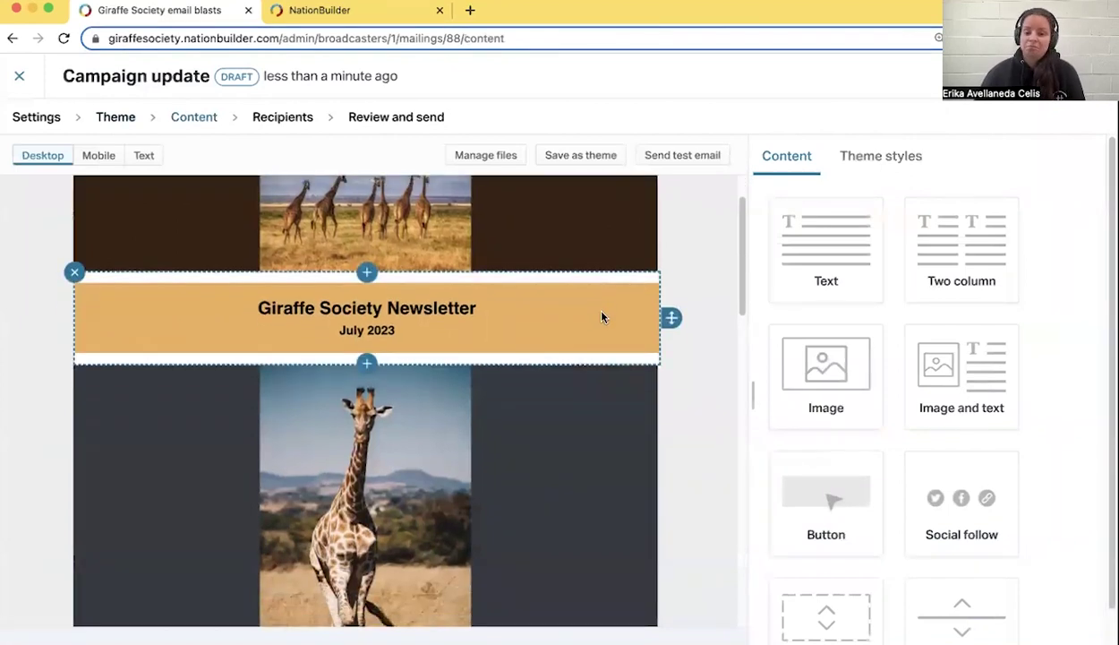
scroll(686, 372, "down", 10)
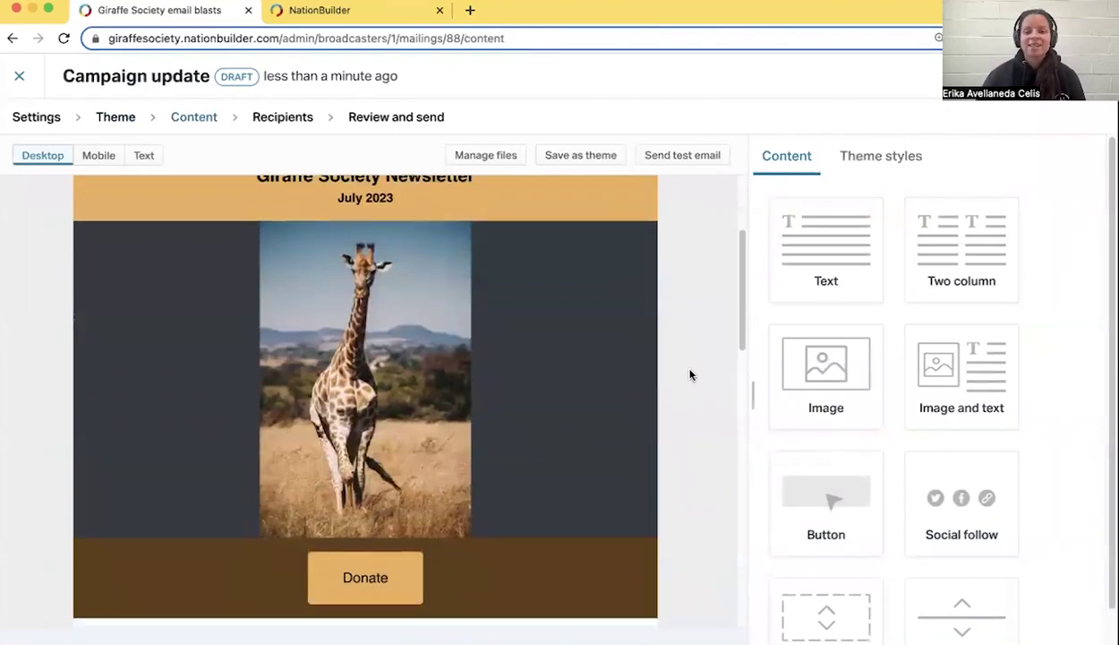
scroll(692, 360, "down", 3)
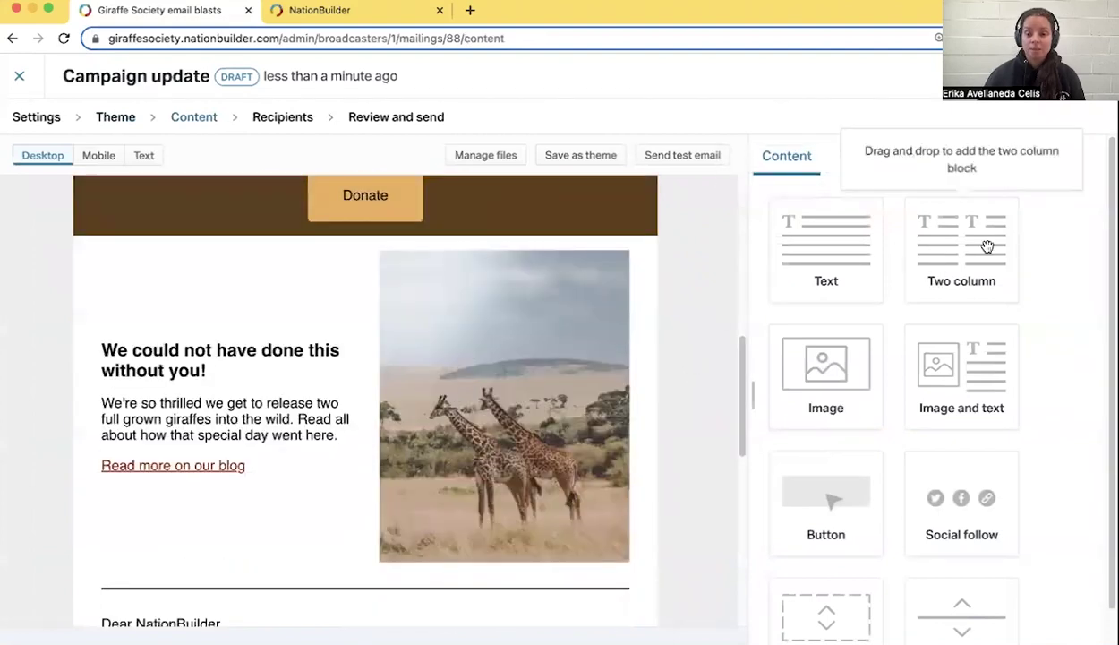
Try out a two column block below the Donate button, with "Content" appended to its left column text, and delete it
left_click_drag(983, 254, 477, 299)
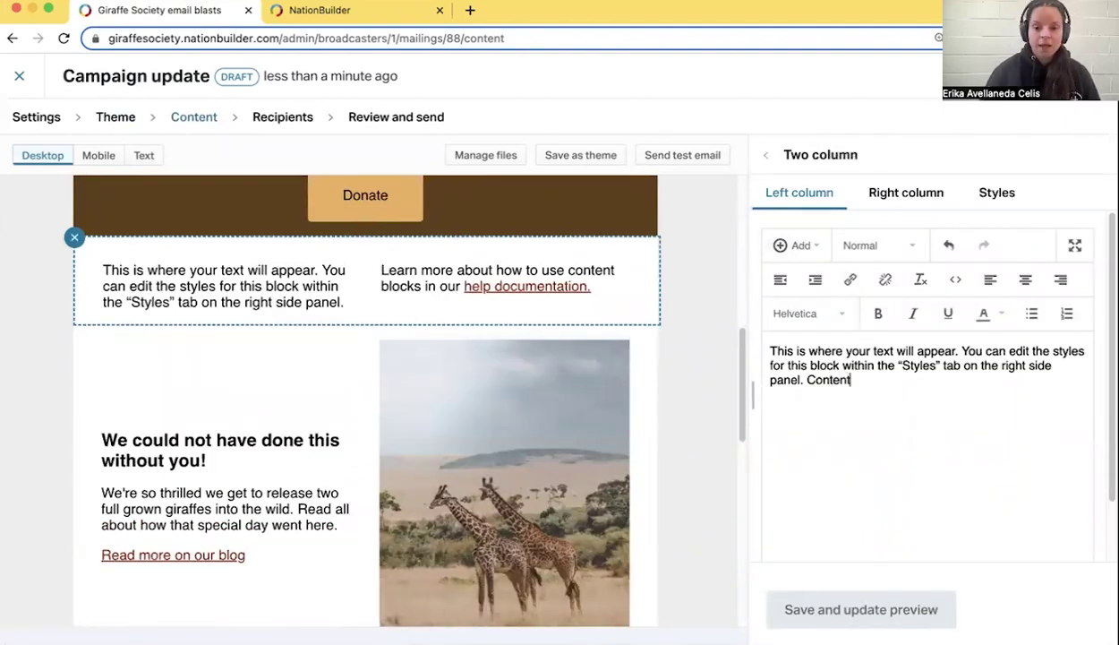
left_click(829, 611)
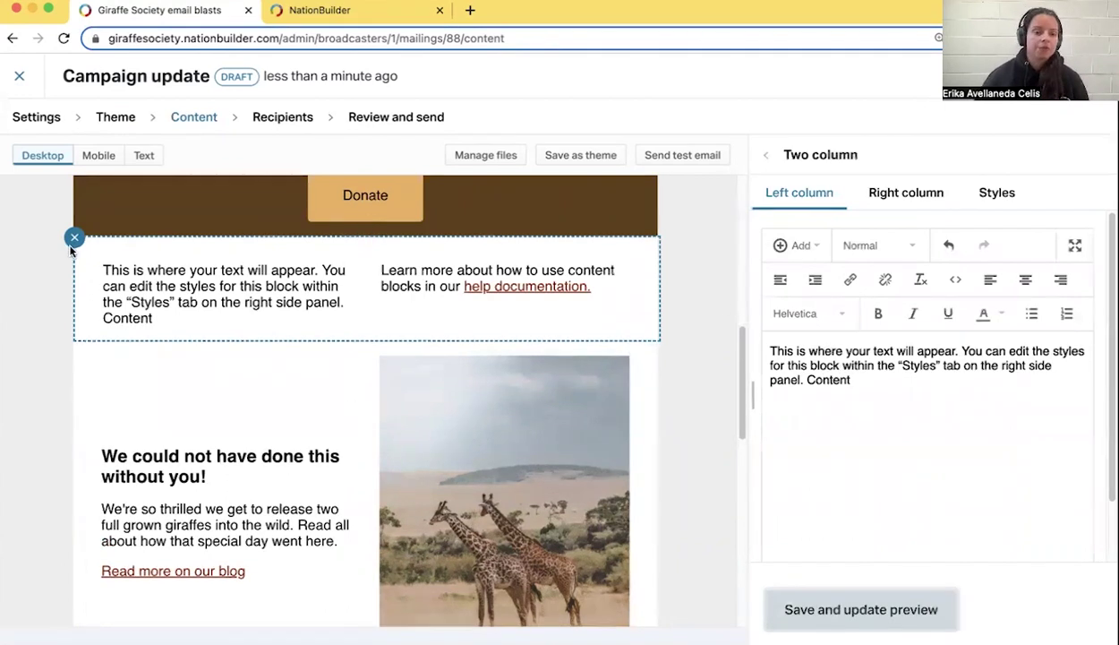
left_click(76, 239)
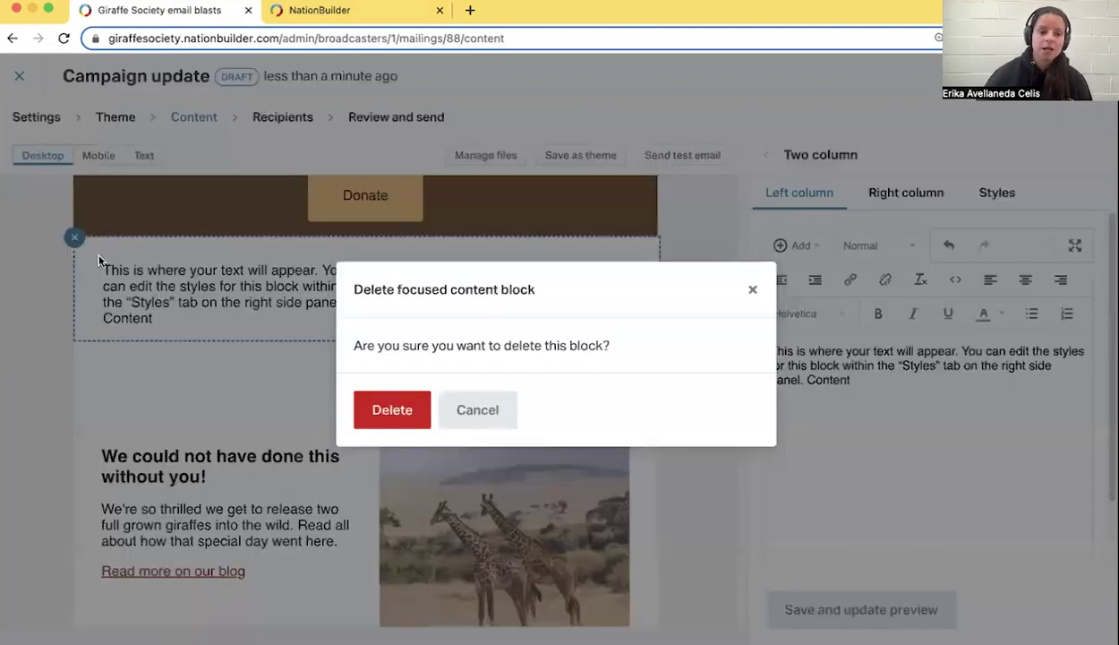
left_click(377, 411)
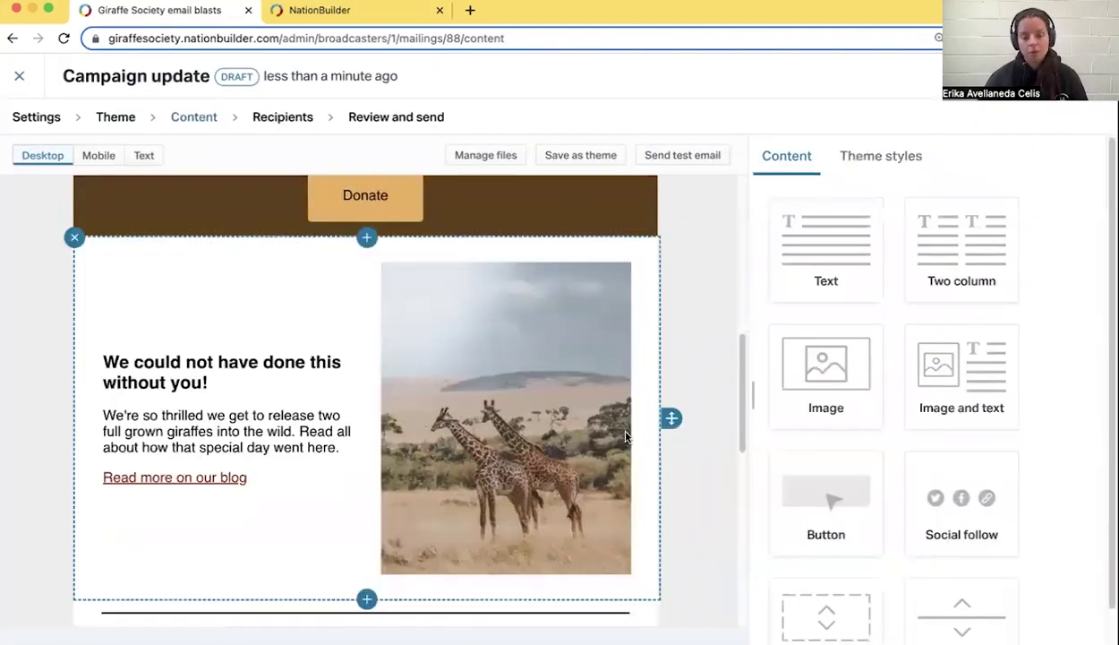
Look through the rest of the newsletter's body and the available content blocks, and return to the newsletter's header
scroll(512, 467, "down", 10)
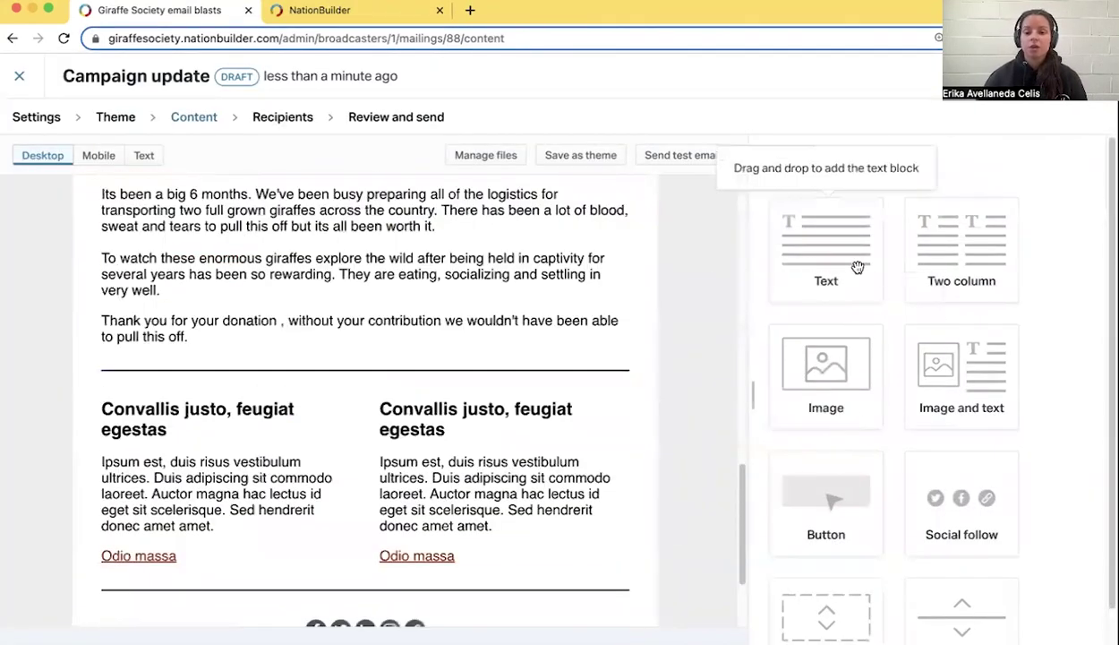
scroll(873, 296, "down", 1)
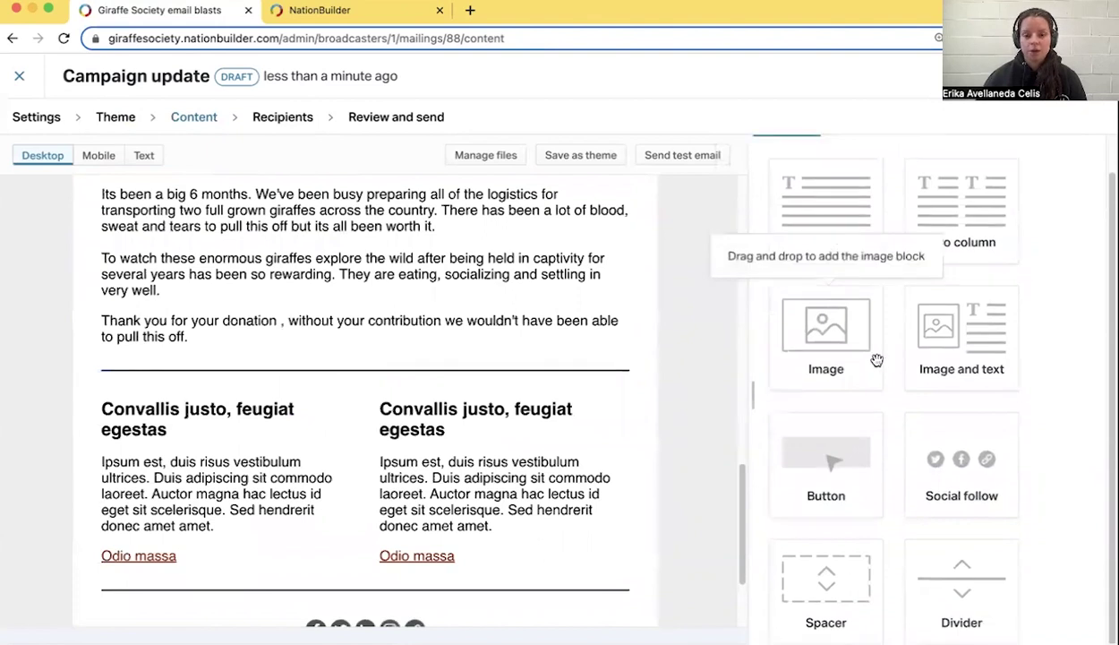
scroll(876, 359, "up", 1)
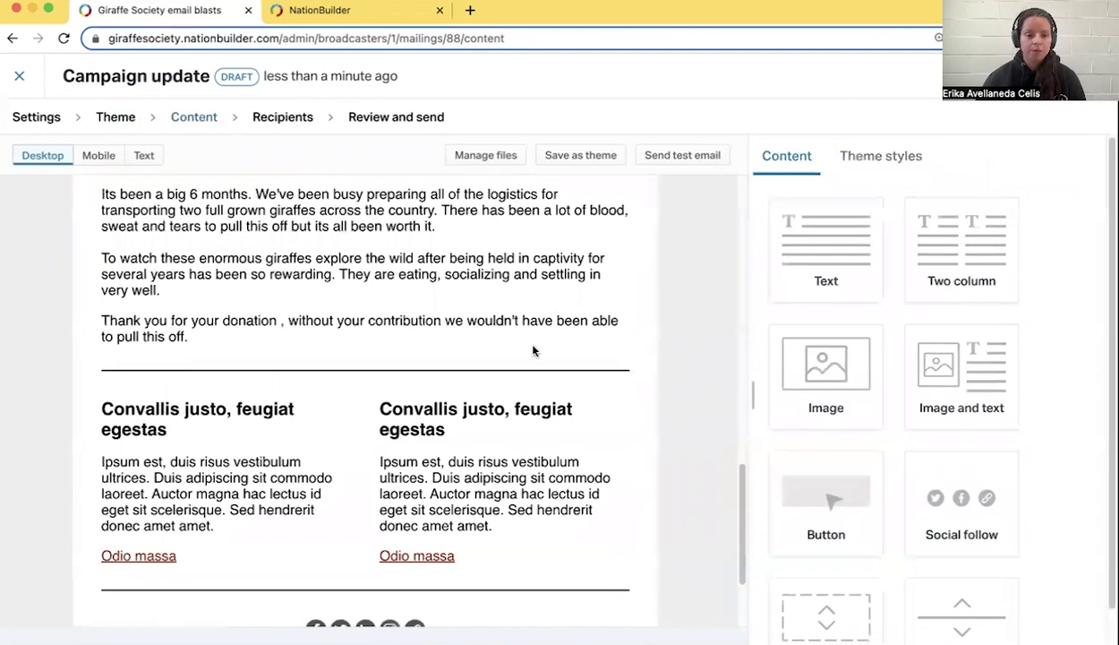
scroll(532, 350, "up", 5)
scroll(537, 357, "up", 15)
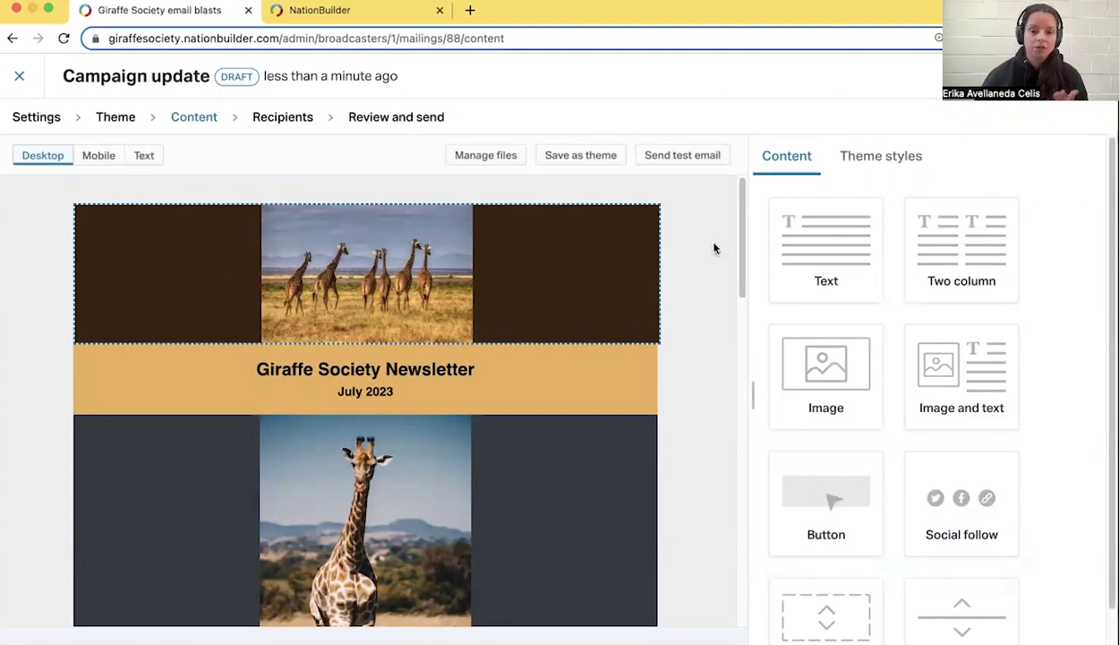
Review the header's content settings in the theme styles and open the header's style settings
left_click(874, 165)
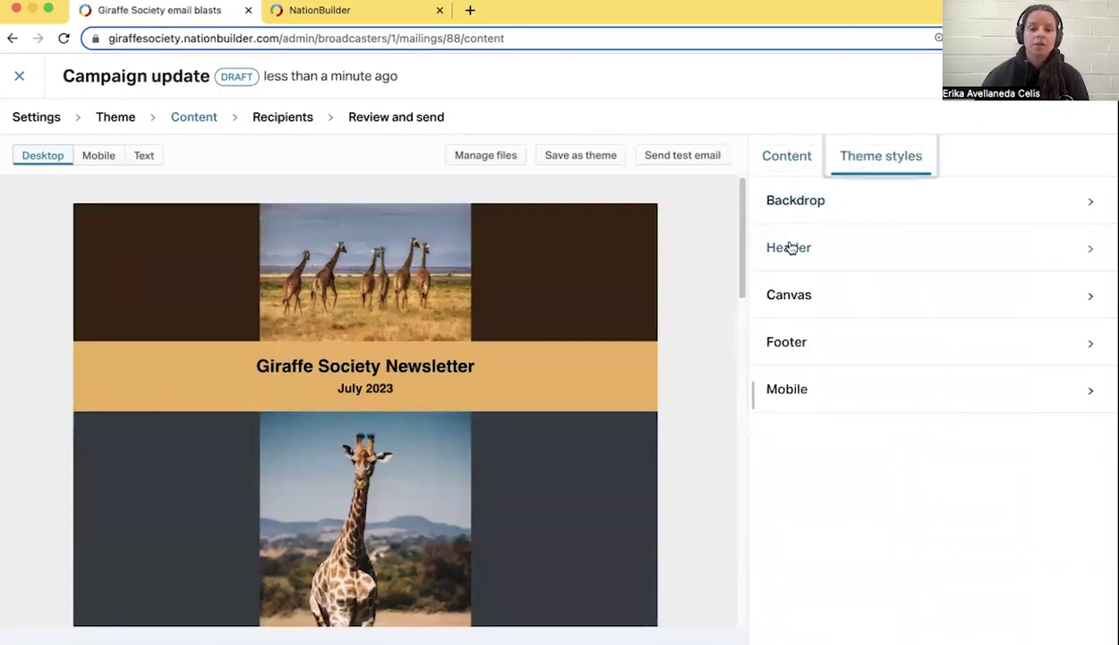
left_click(822, 256)
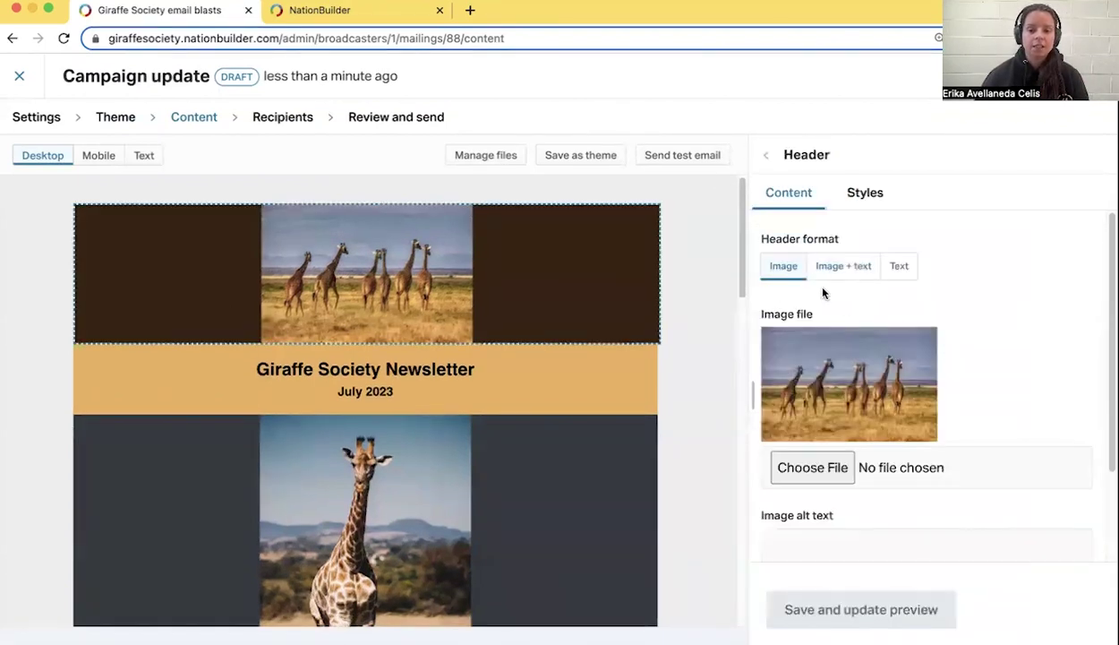
scroll(831, 358, "down", 3)
scroll(834, 392, "up", 3)
left_click(865, 197)
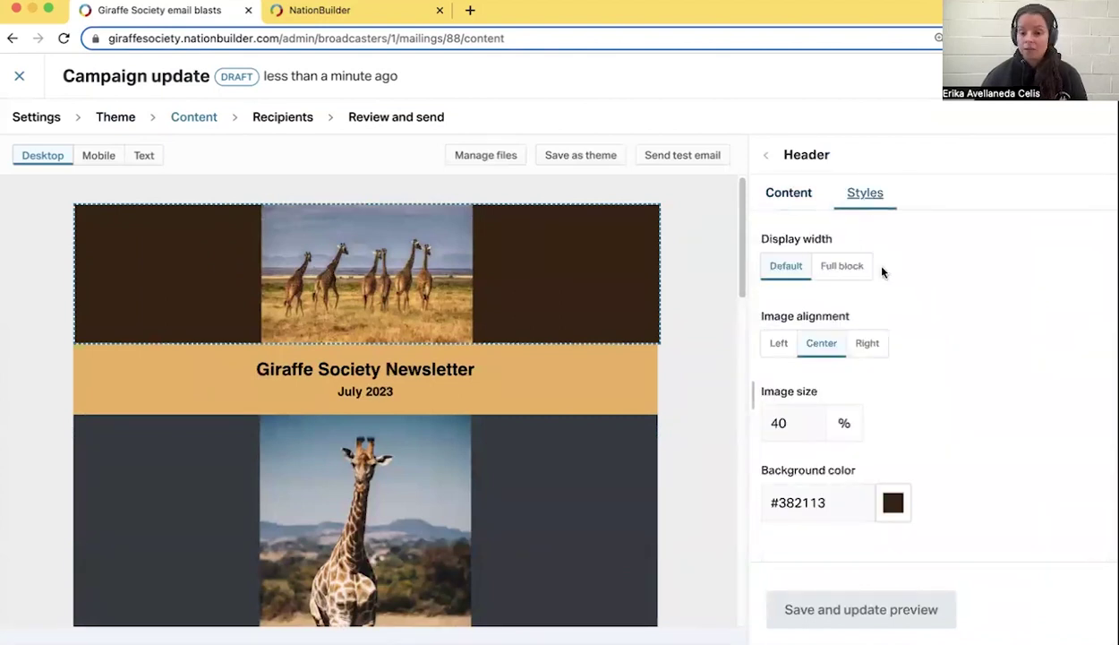
Set the header's image size to 20% and update the preview
left_click_drag(793, 429, 765, 419)
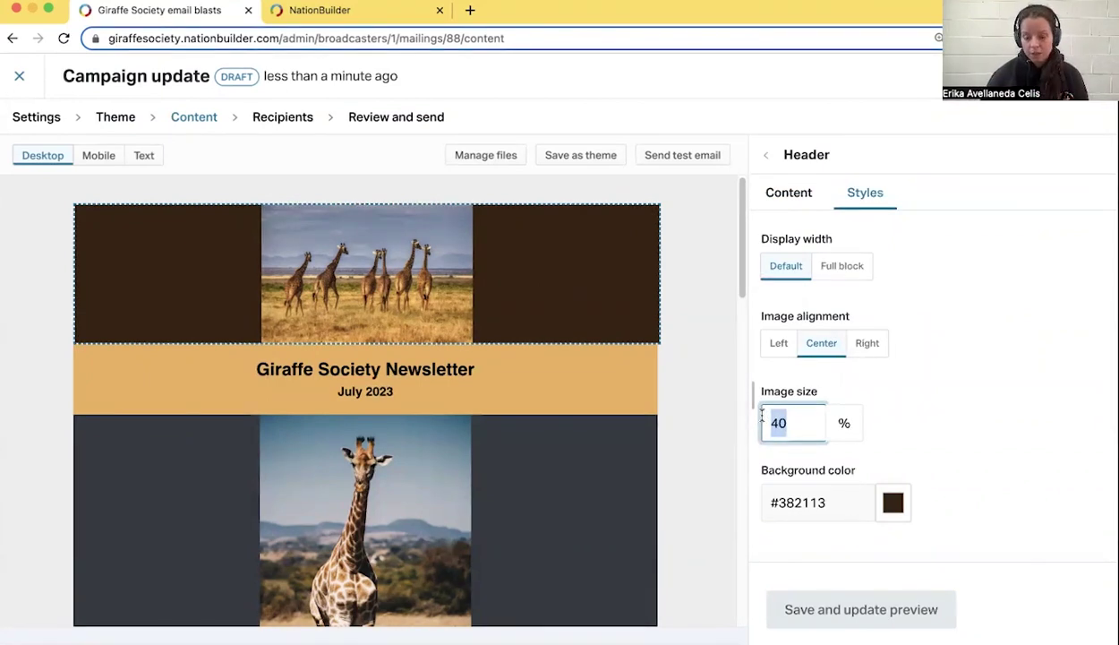
type("20")
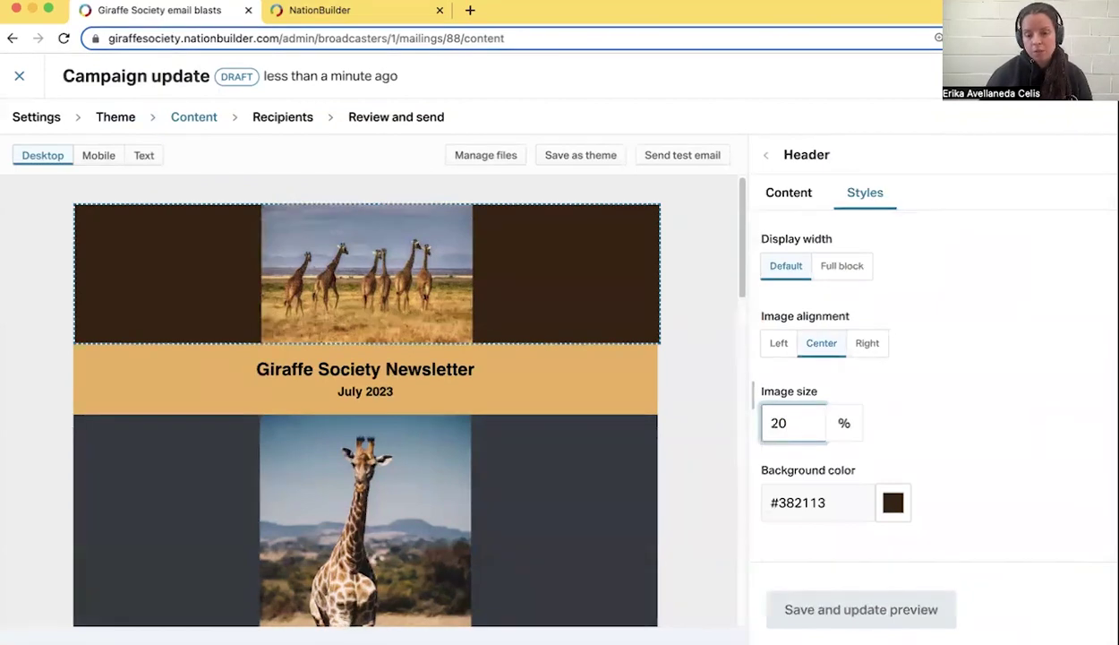
key("Return")
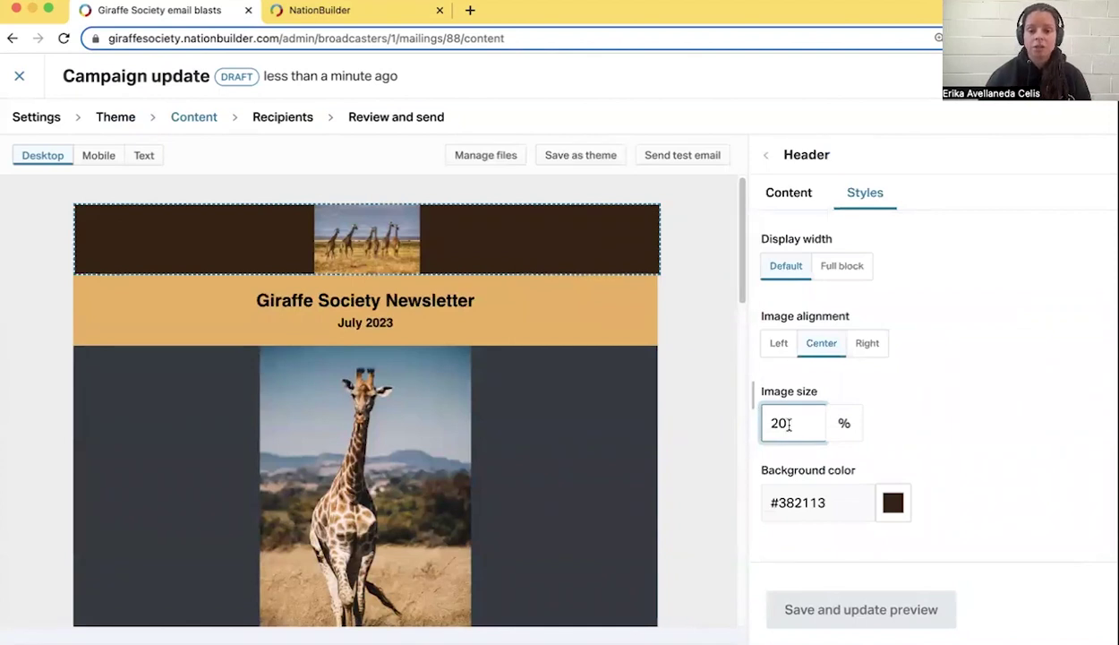
Set the header's image size to 50%, update the preview, and return to the theme styles overview
left_click_drag(789, 423, 775, 424)
type("50")
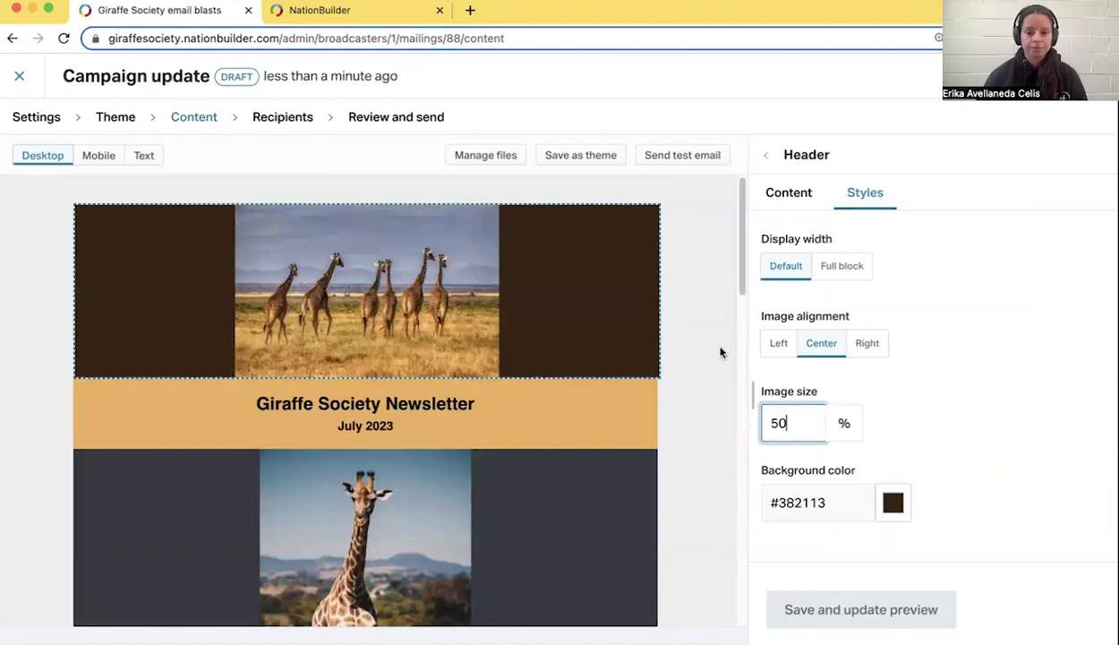
left_click(765, 154)
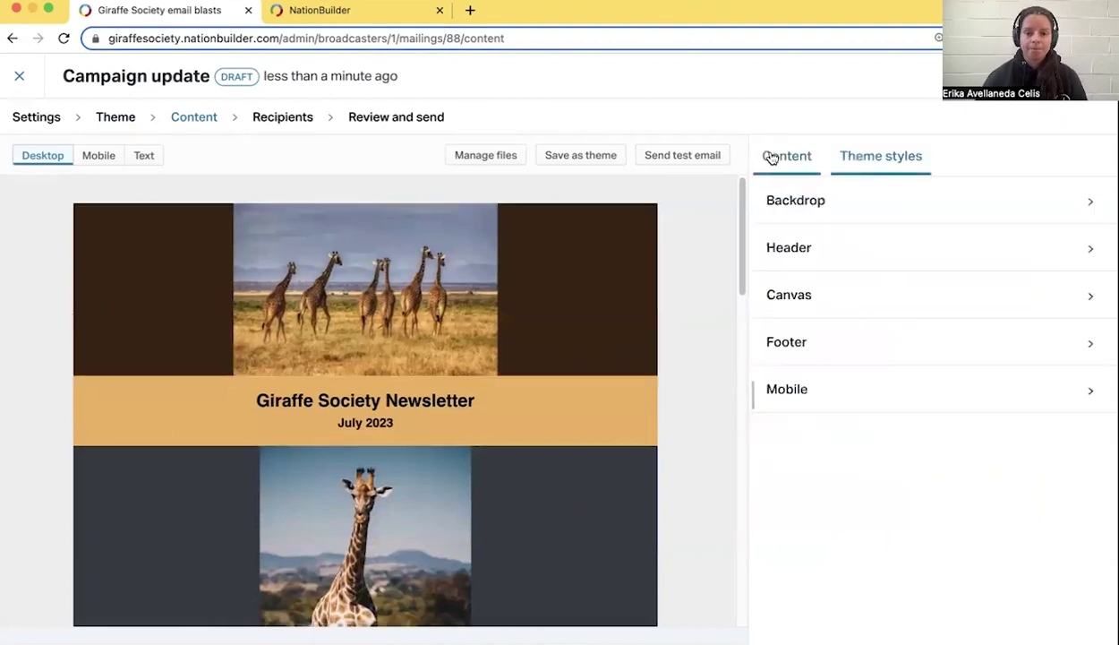
Review the backdrop settings in the theme styles, open the canvas settings, and find the letter text in the newsletter's body
left_click(940, 206)
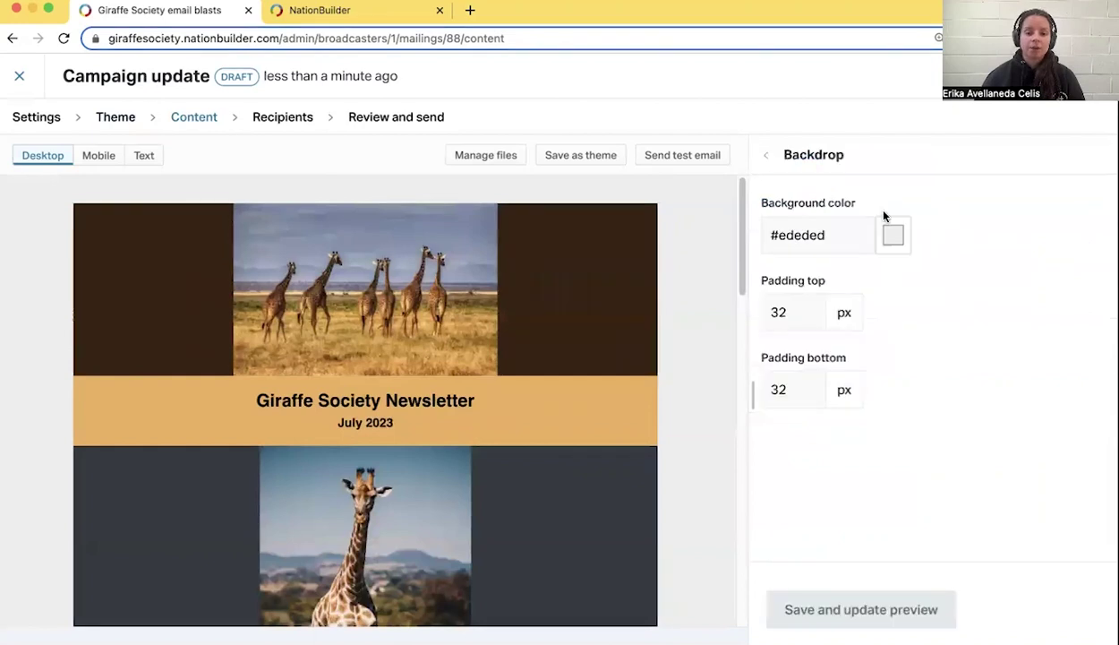
left_click(768, 161)
left_click(889, 297)
scroll(582, 354, "down", 10)
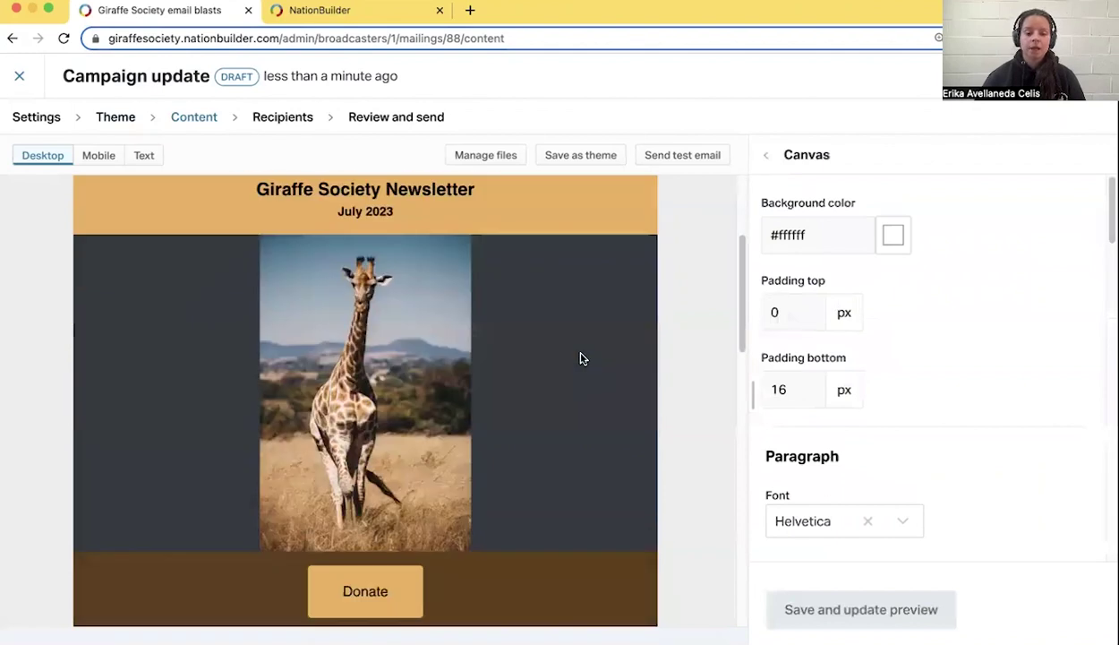
scroll(232, 348, "down", 2)
scroll(235, 493, "down", 3)
scroll(236, 543, "down", 1)
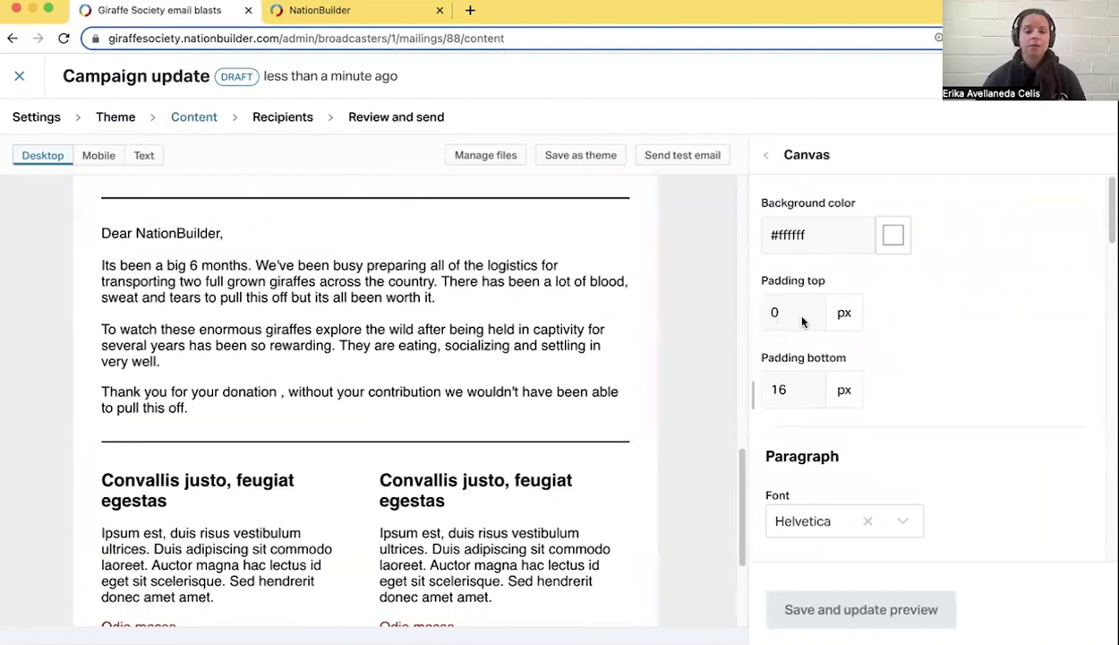
Examine the canvas's padding and paragraph style settings against the letter's body paragraphs, highlighting them in the preview
scroll(802, 320, "down", 1)
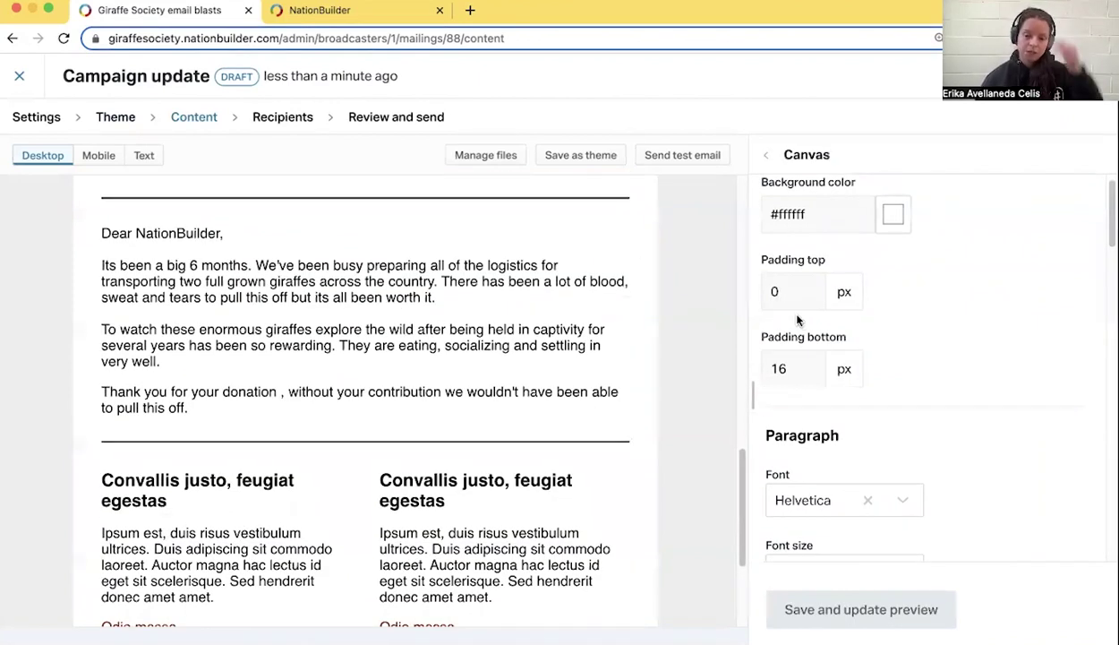
scroll(797, 320, "down", 5)
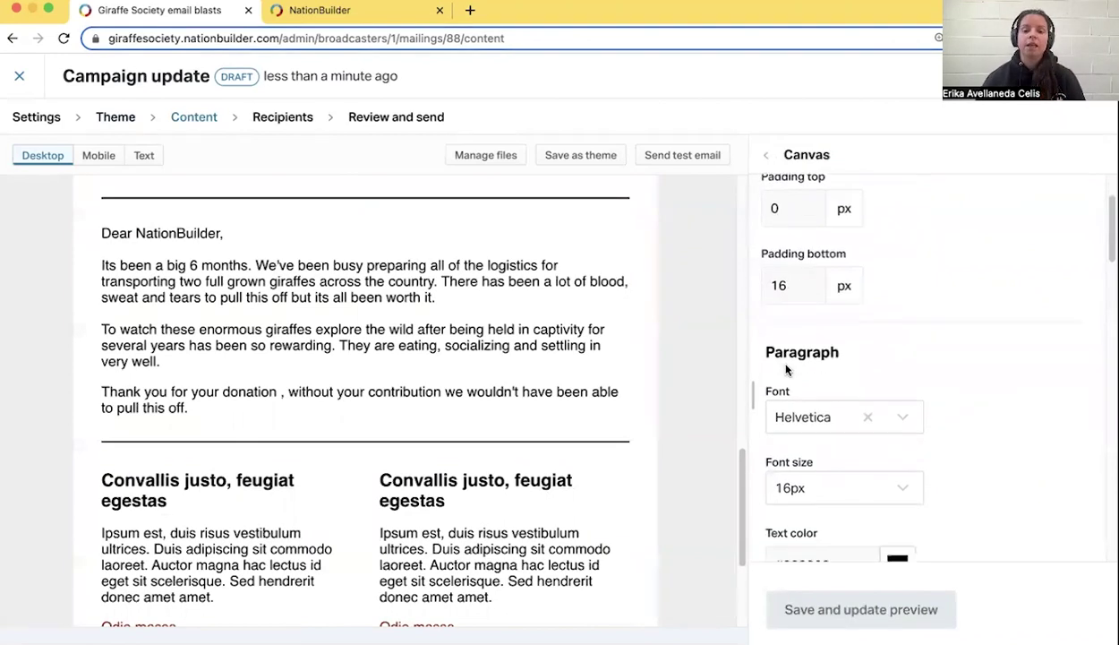
scroll(790, 359, "down", 3)
scroll(771, 275, "down", 2)
left_click_drag(162, 273, 586, 363)
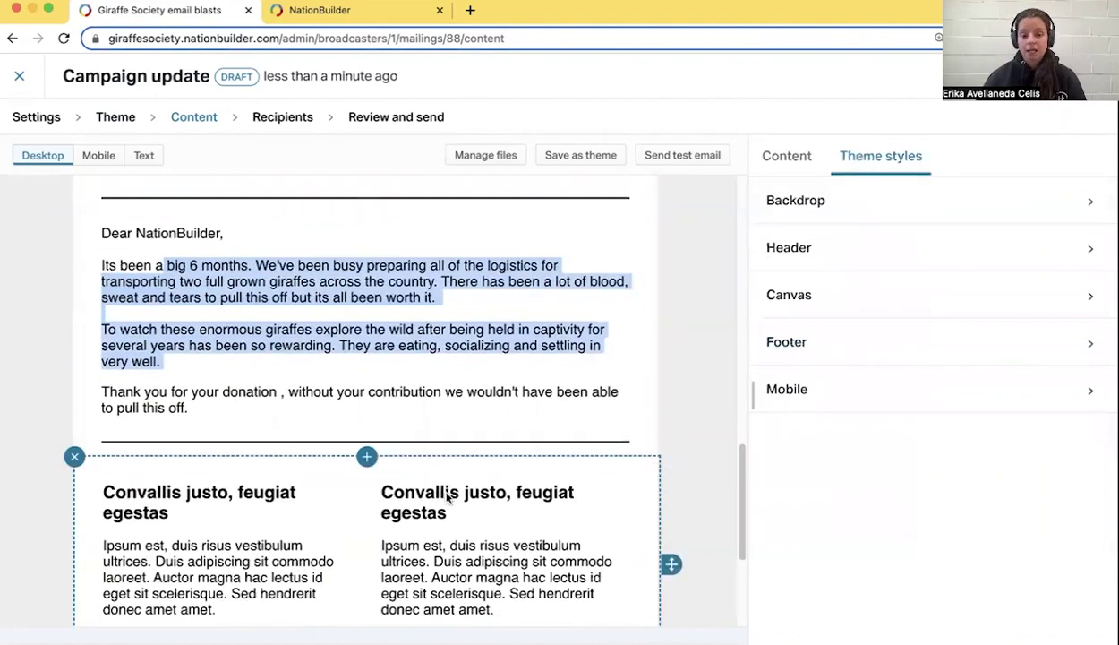
Review the two-column block's left column content, and examine the letter text block's smart fields and its options for adding elements
left_click(405, 497)
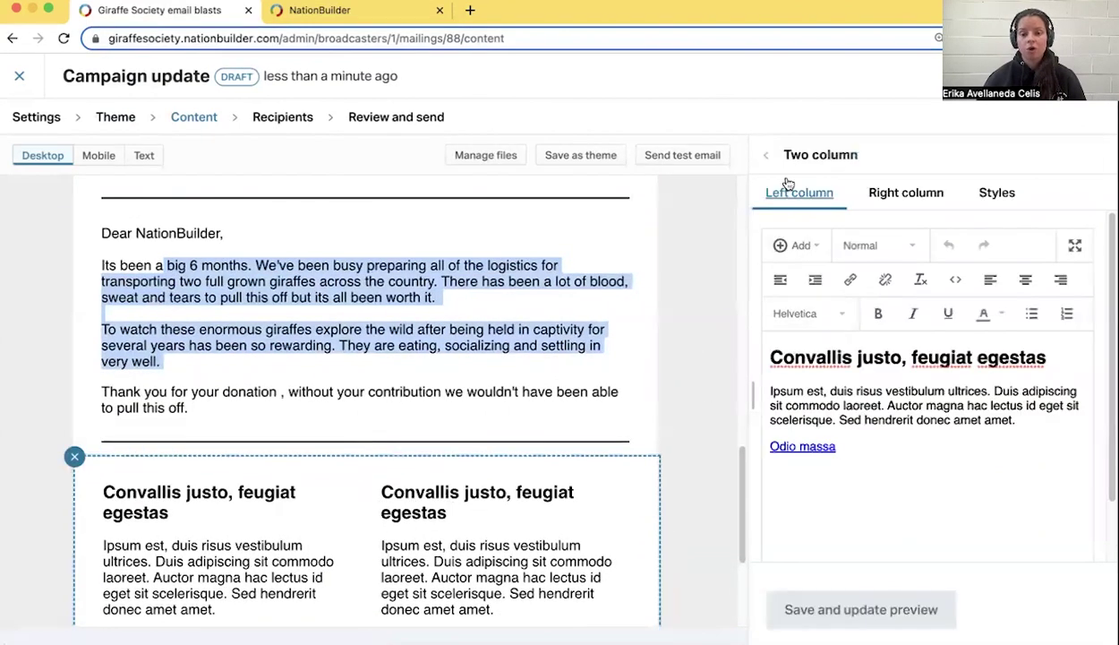
left_click(865, 448)
left_click(432, 318)
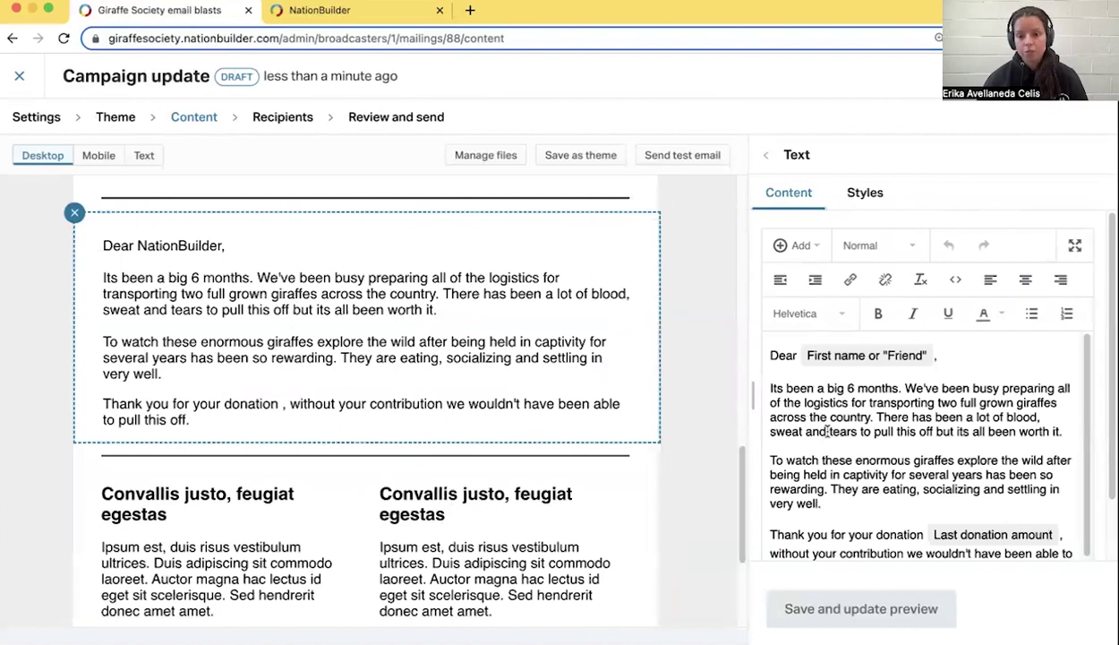
left_click(803, 247)
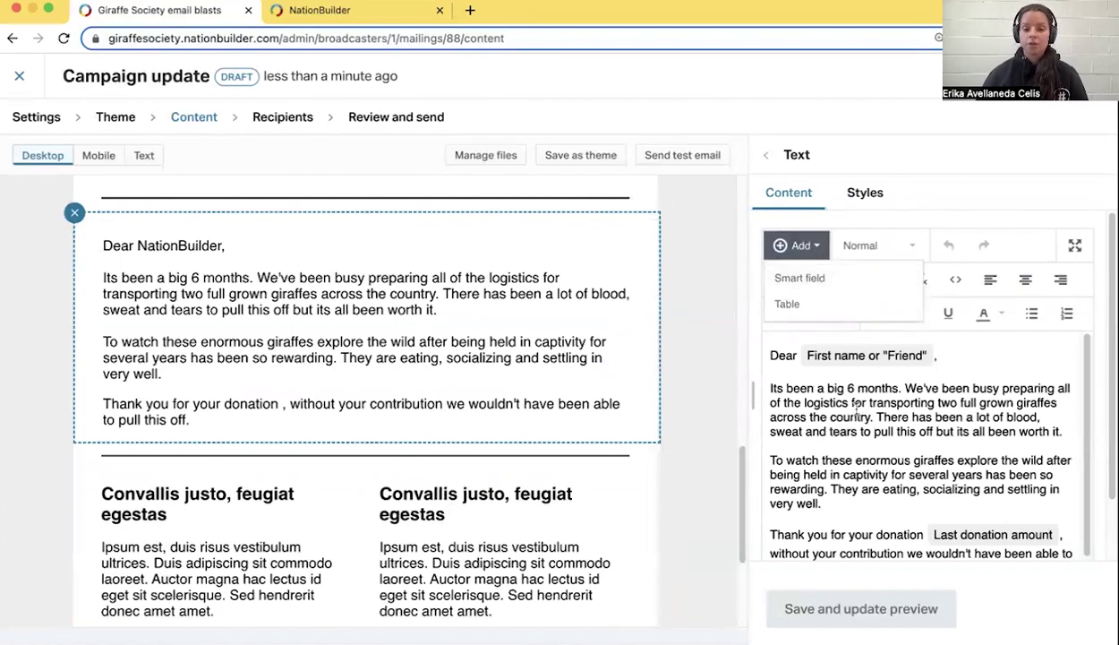
left_click(862, 453)
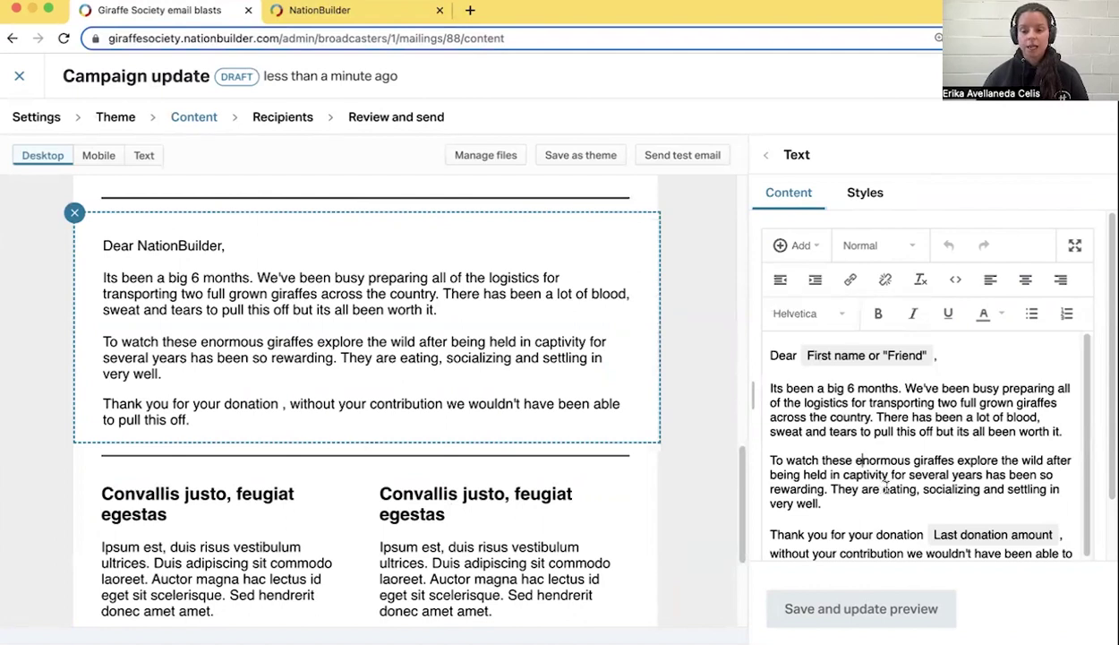
scroll(887, 488, "down", 1)
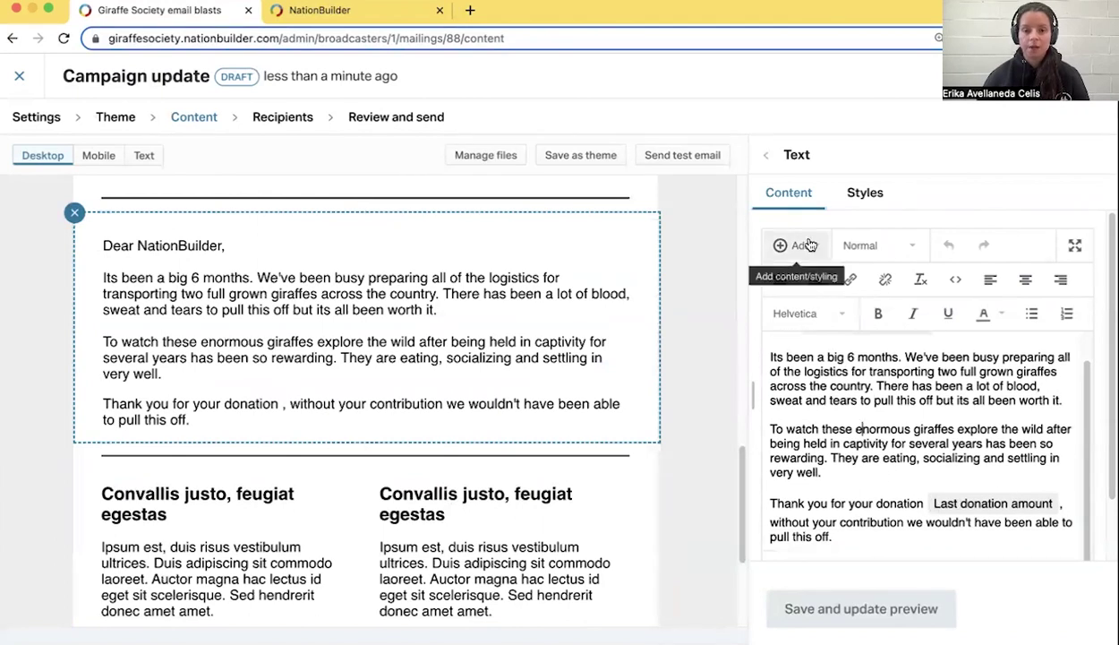
left_click(767, 156)
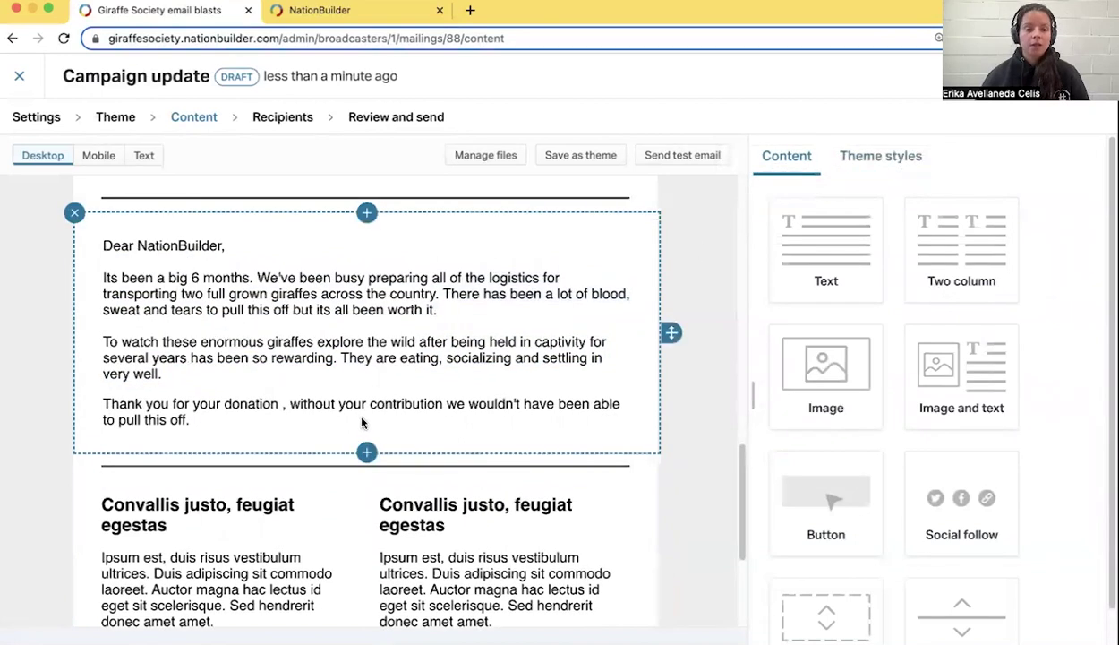
Check the background color options in the letter text block's styles, and return to the content blocks without changing them
left_click(350, 419)
left_click(862, 196)
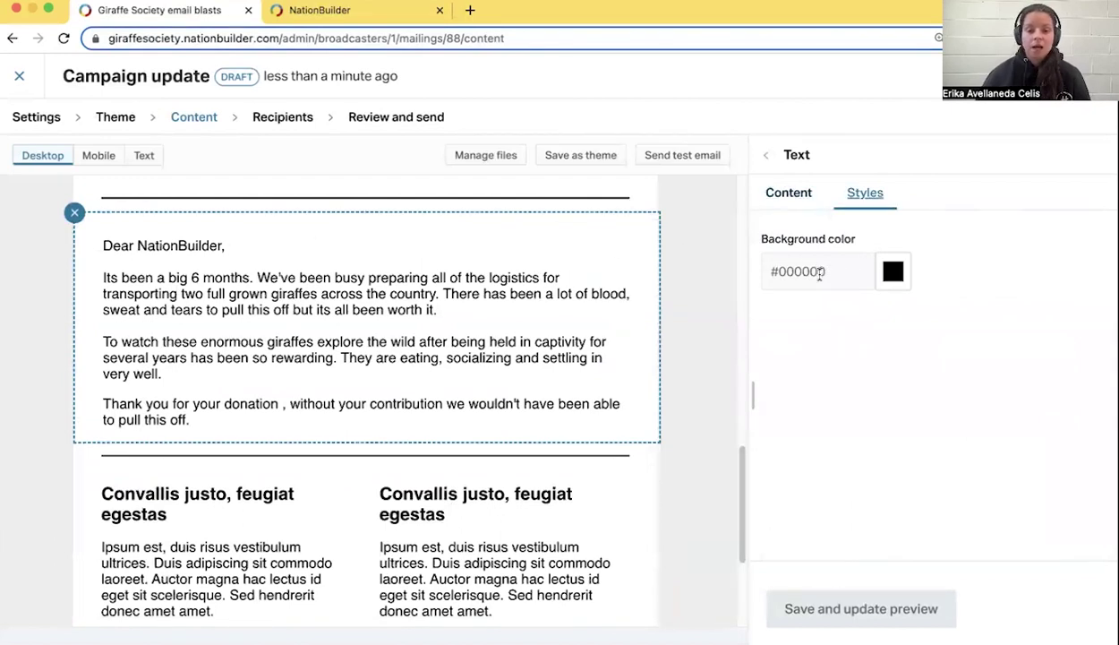
left_click(893, 271)
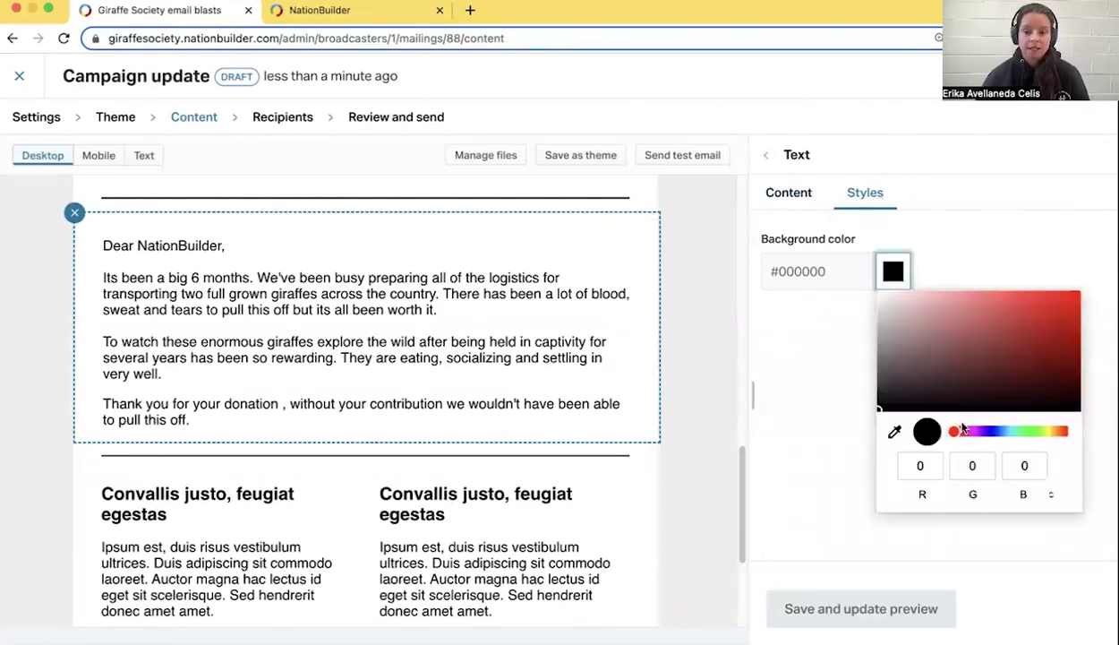
left_click(764, 154)
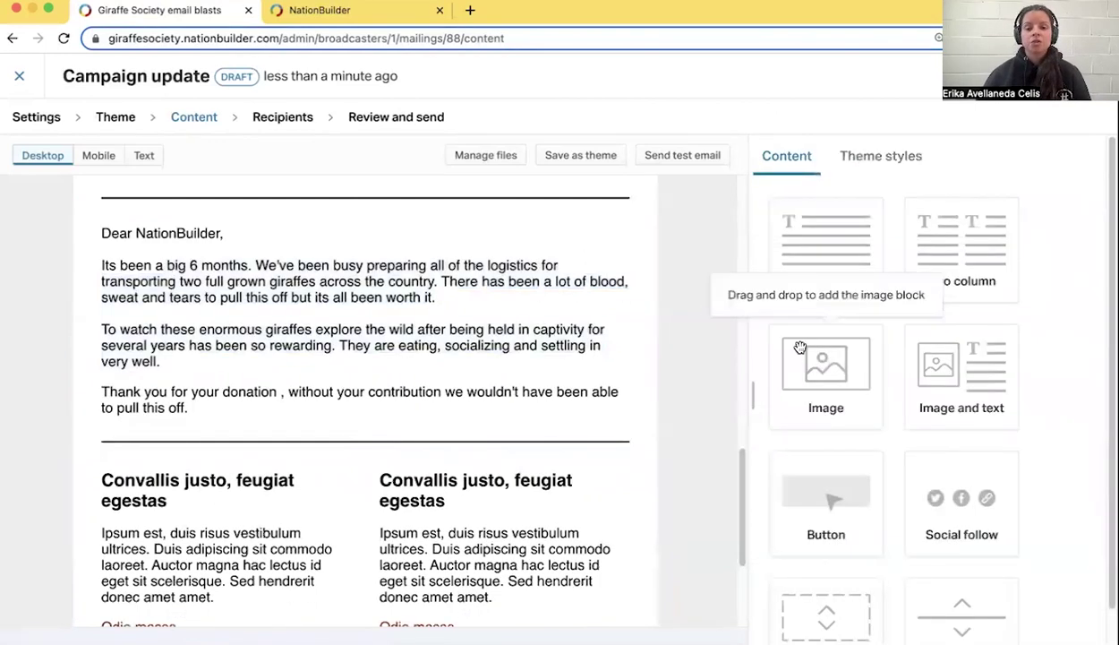
Look over the newsletter's two-column section, social links and footer, and return to the header
scroll(497, 381, "down", 3)
scroll(500, 389, "down", 3)
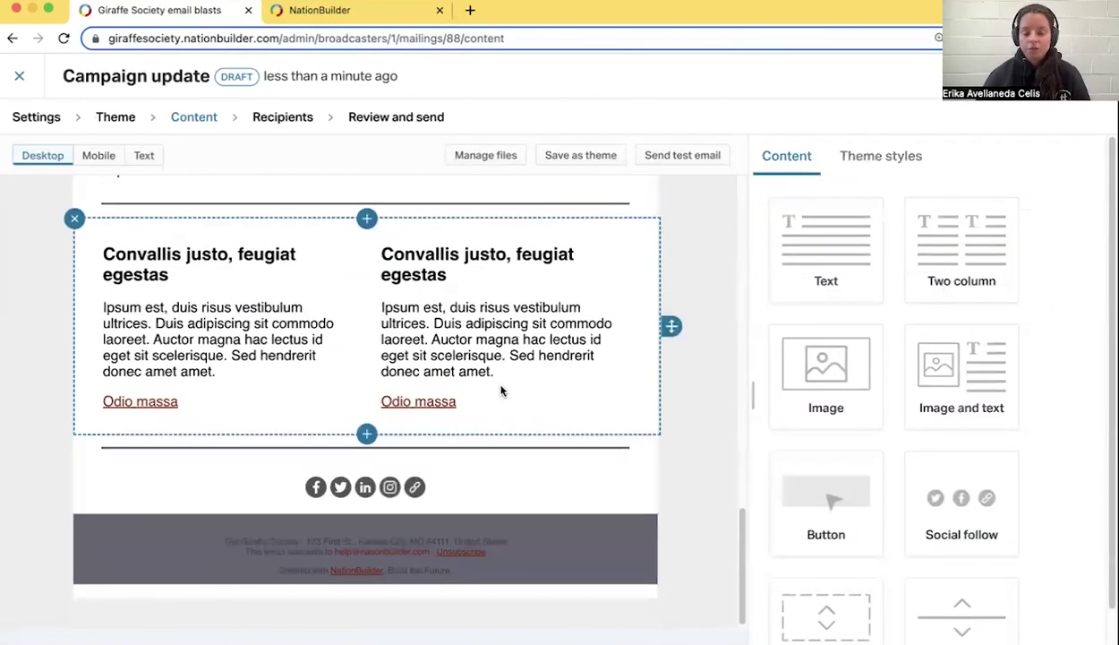
scroll(504, 398, "up", 2)
scroll(504, 403, "up", 1)
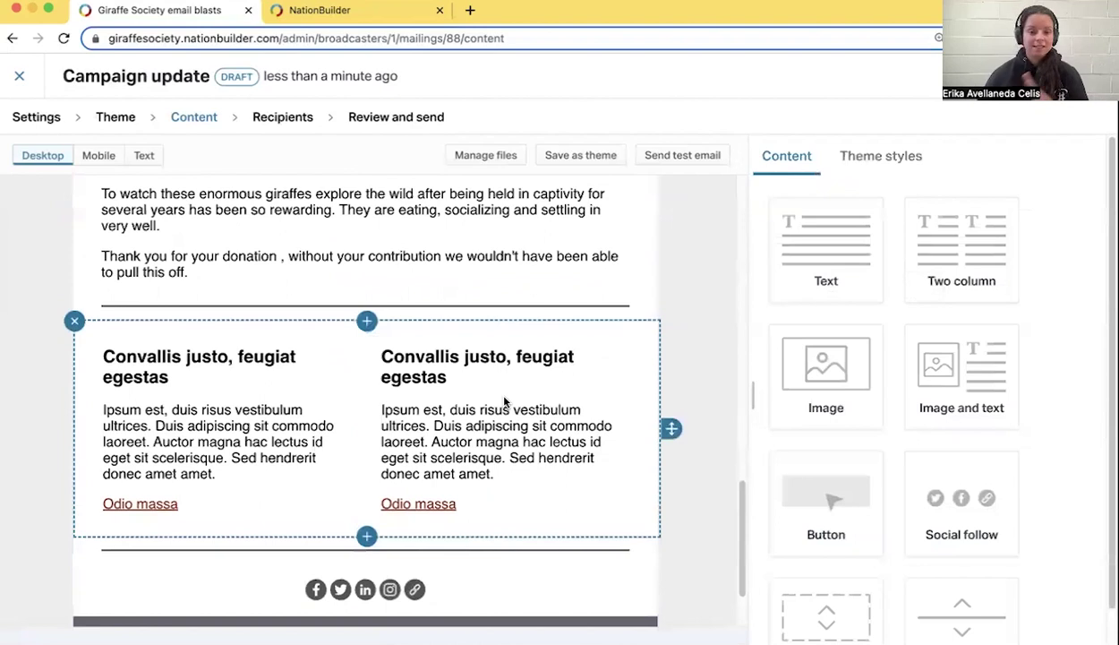
scroll(506, 401, "up", 20)
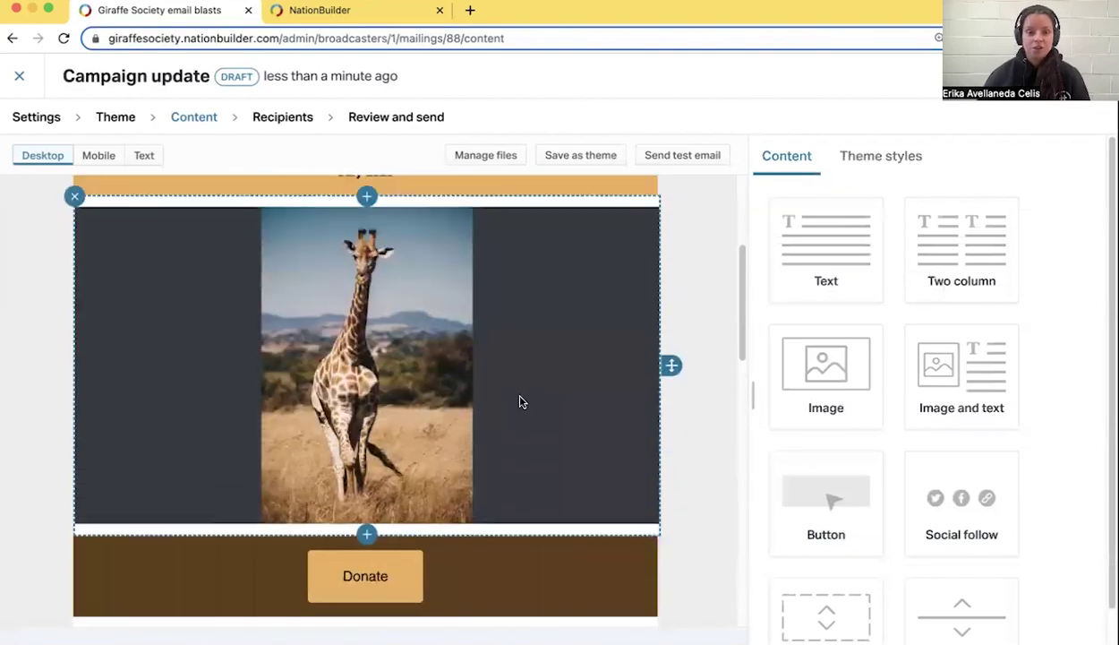
scroll(518, 400, "up", 5)
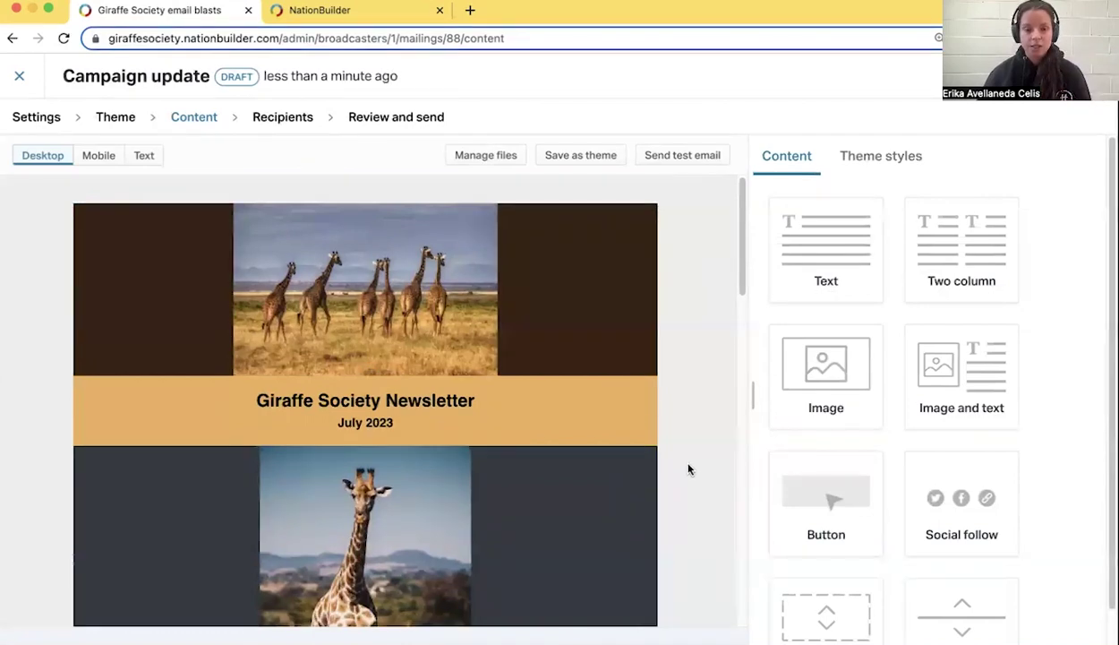
Look at the options for saving the newsletter as a theme, and close them without saving
left_click(580, 155)
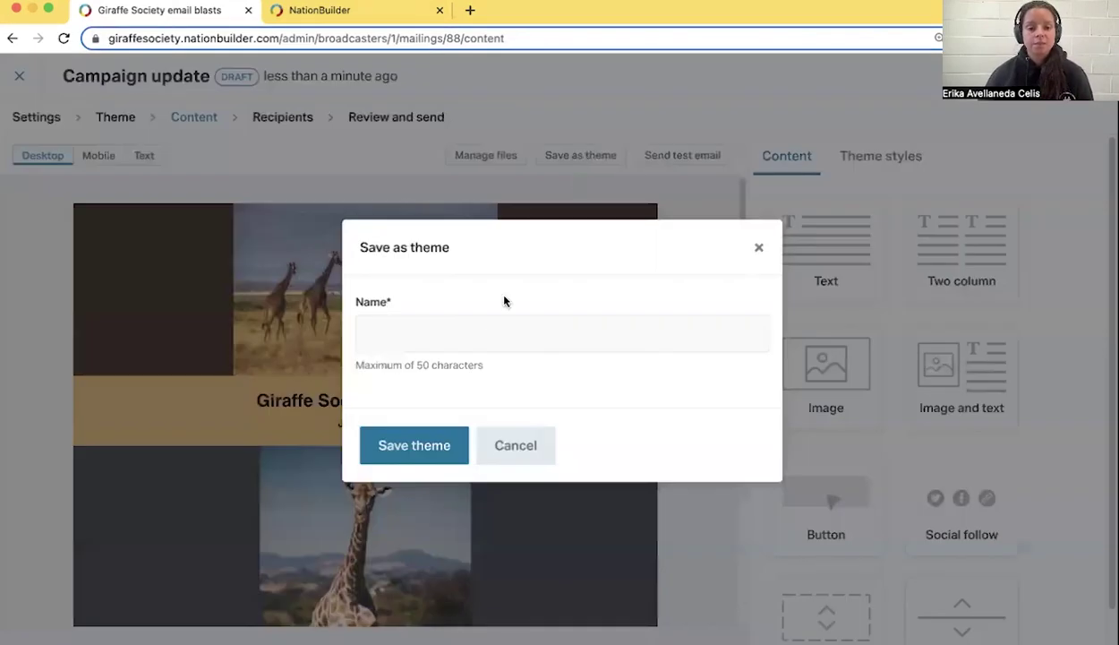
left_click(471, 334)
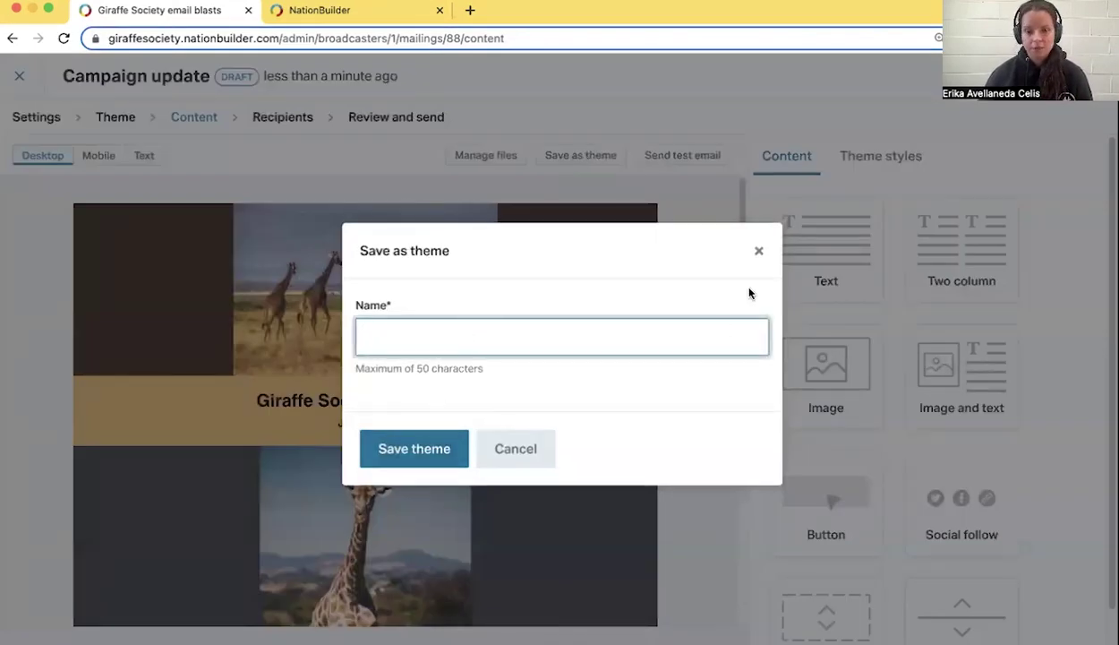
left_click(759, 254)
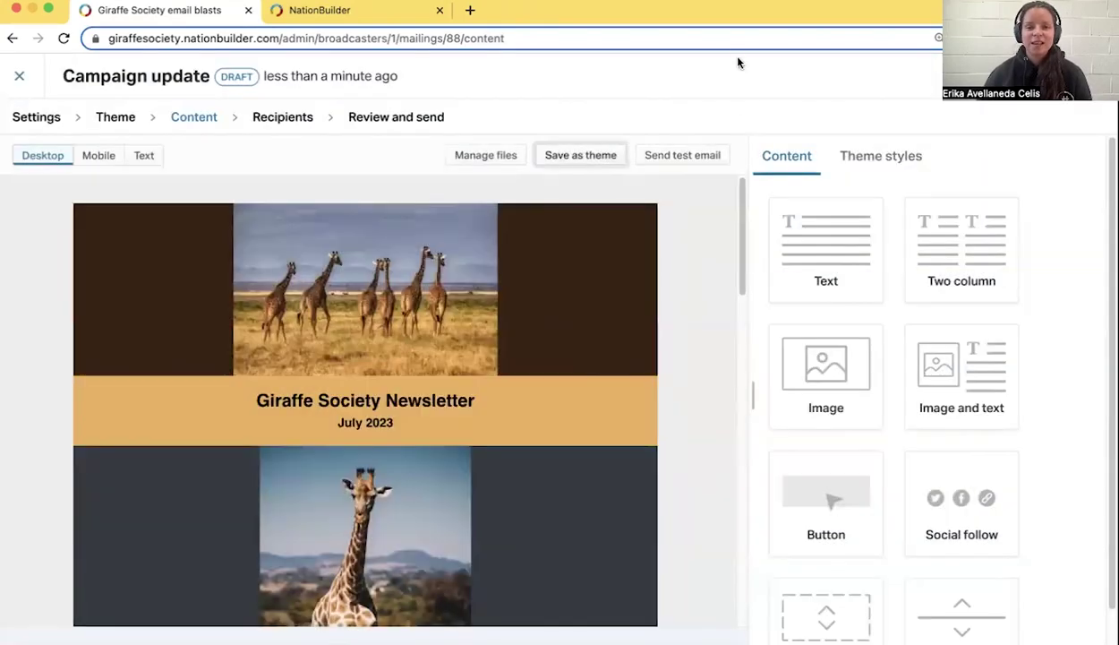